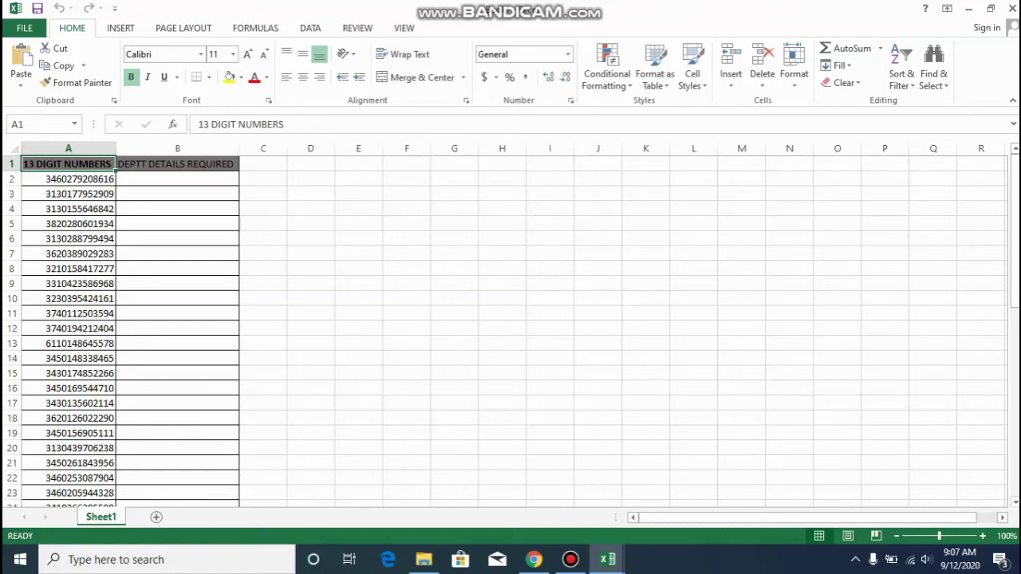
Switch between the Book1 and Vlookup workbooks to examine their 13-digit number and department columns.
key("alt+Tab")
key("alt+Tab")
key("alt+Tab")
key("alt+Tab")
key("alt+Tab")
key("alt+Tab")
key("alt+Tab")
key("alt+Tab")
key("alt+Tab")
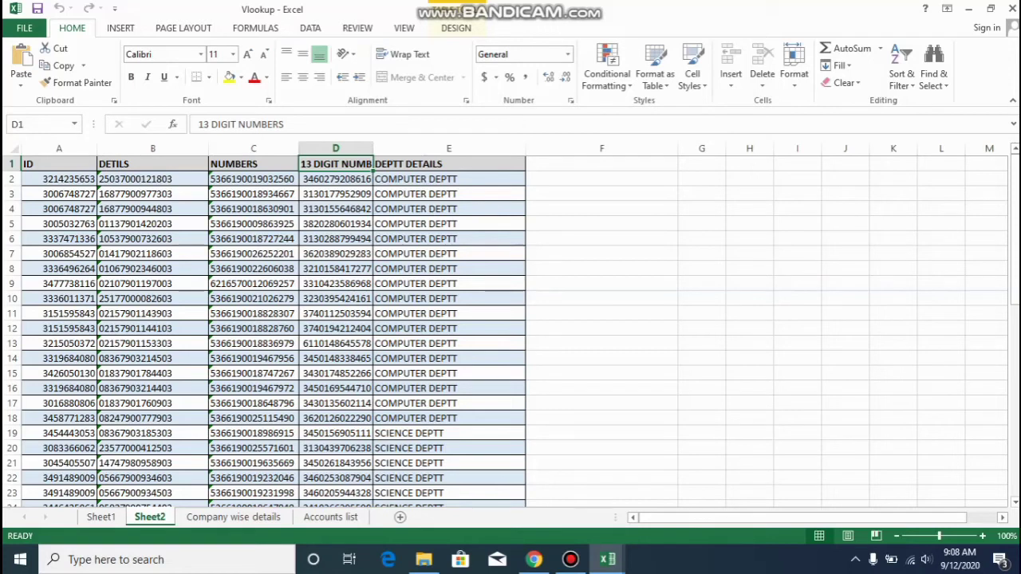
View the file properties of the Book1 and Vlookup workbooks on the desktop.
key("super+d")
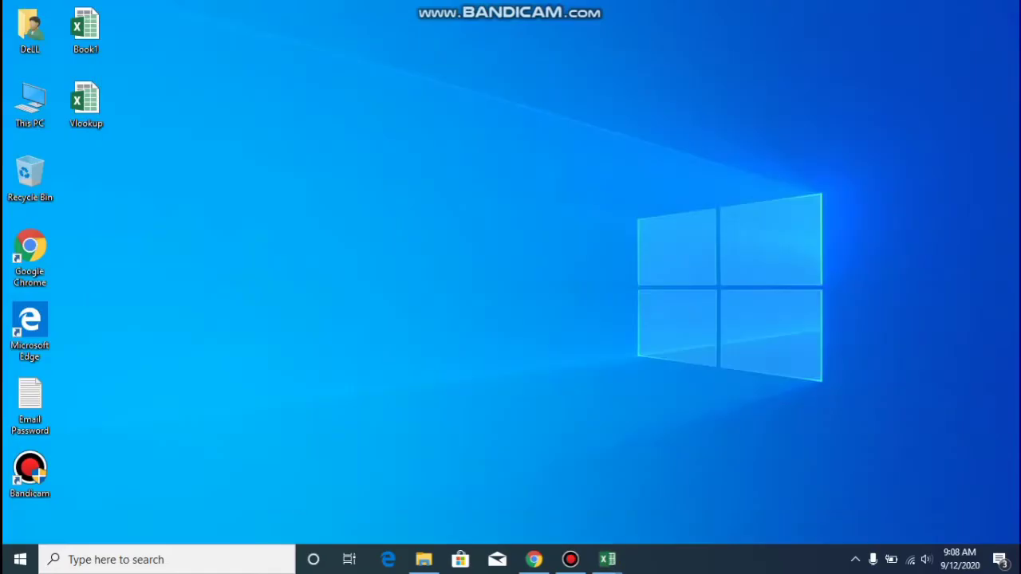
right_click(87, 15)
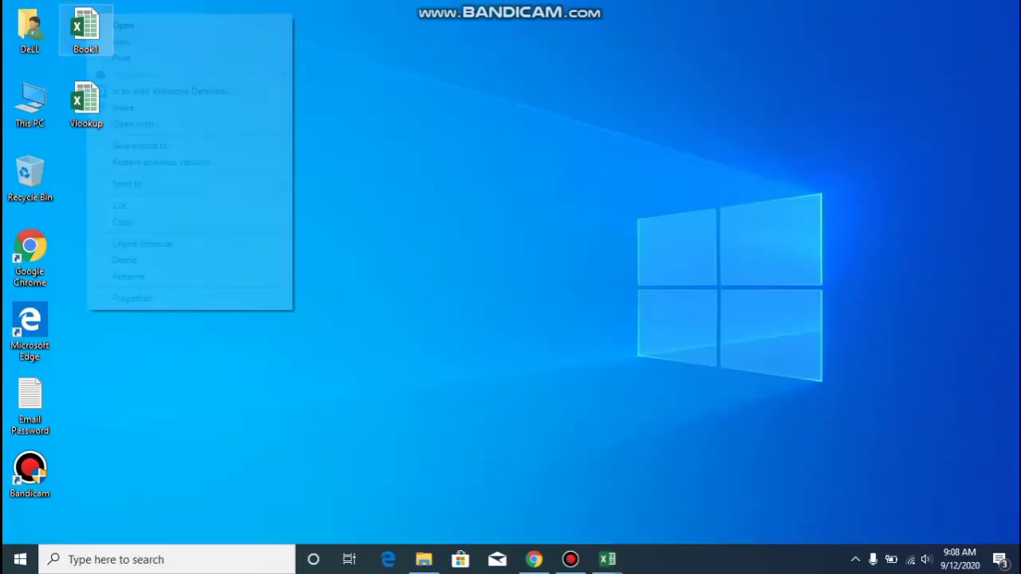
left_click(132, 297)
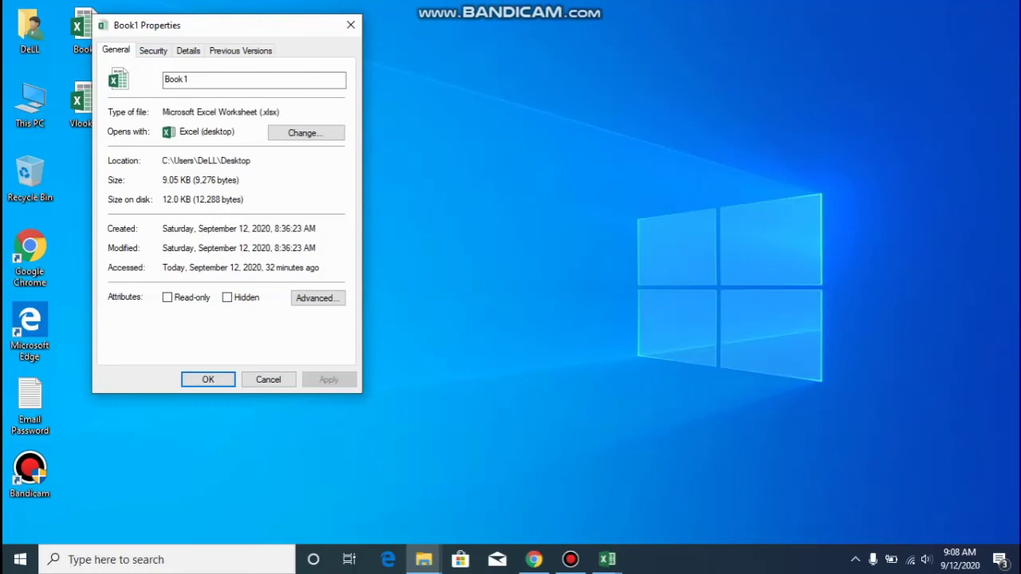
left_click(350, 24)
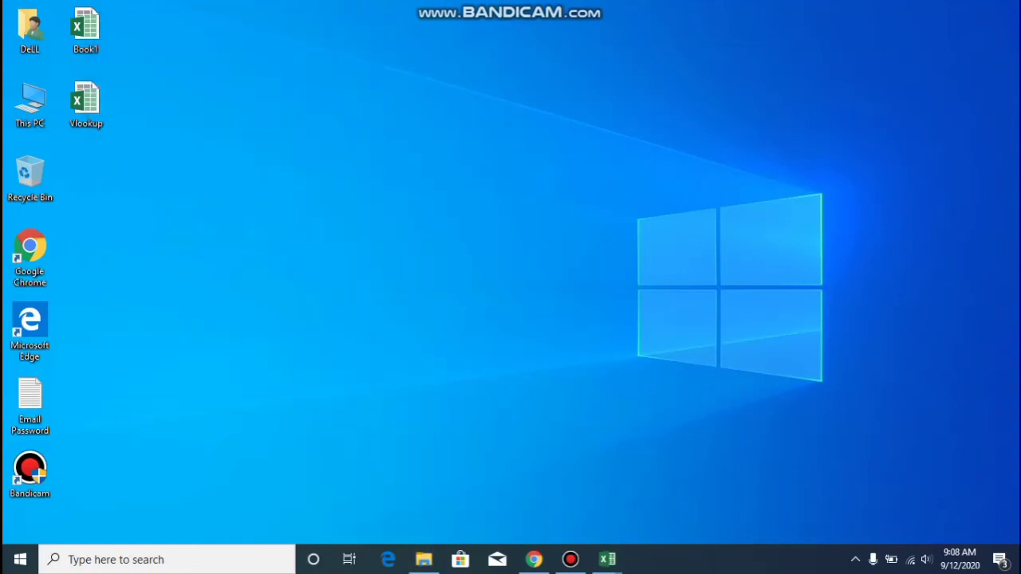
right_click(94, 104)
left_click(140, 388)
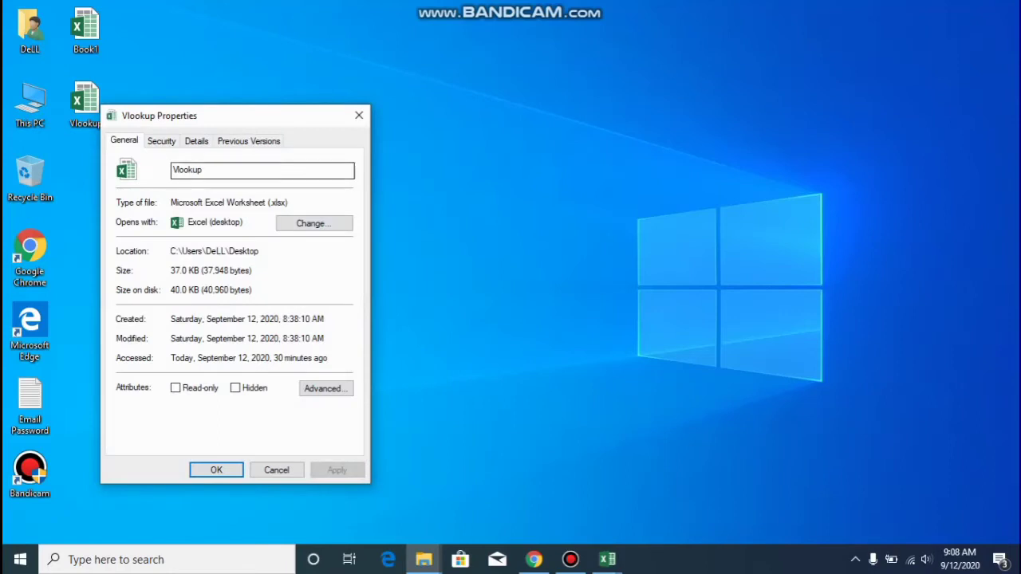
left_click(359, 115)
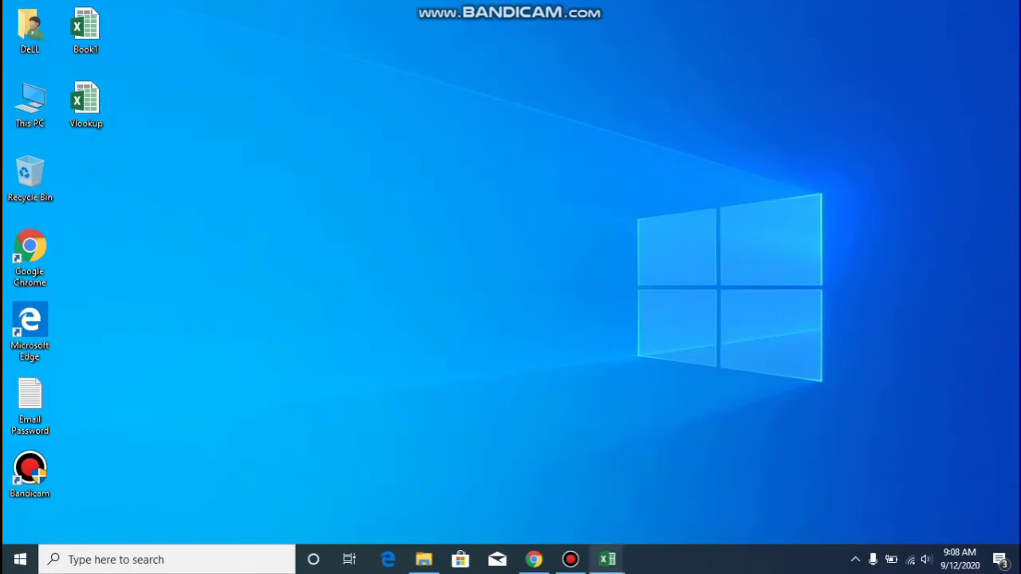
Compare the 13 DIGIT NUMBERS column in Book1 with the number and DEPTT DETAILS columns on Sheet2 of Vlookup.
mouse_move(607, 559)
left_click(684, 488)
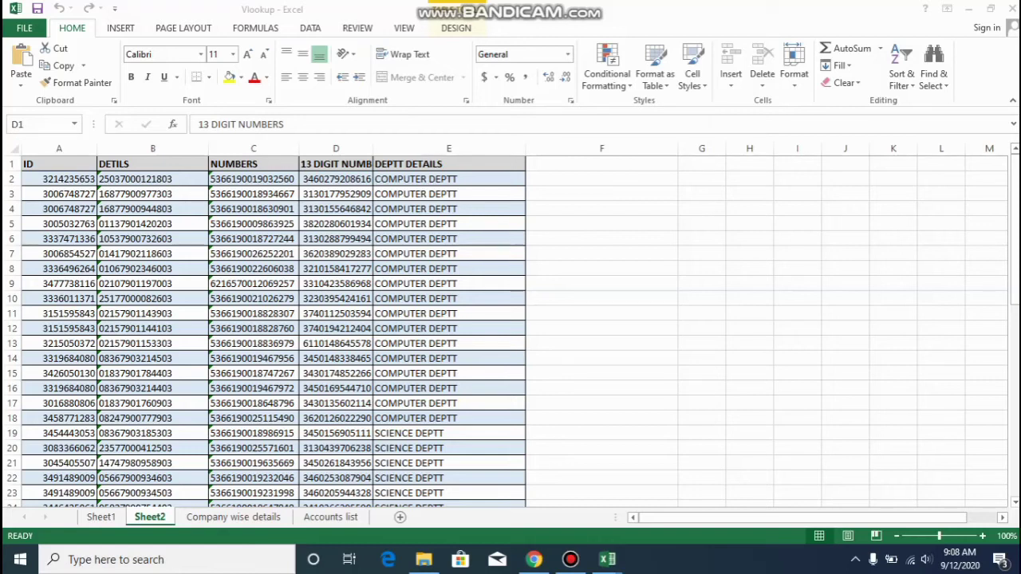
mouse_move(607, 559)
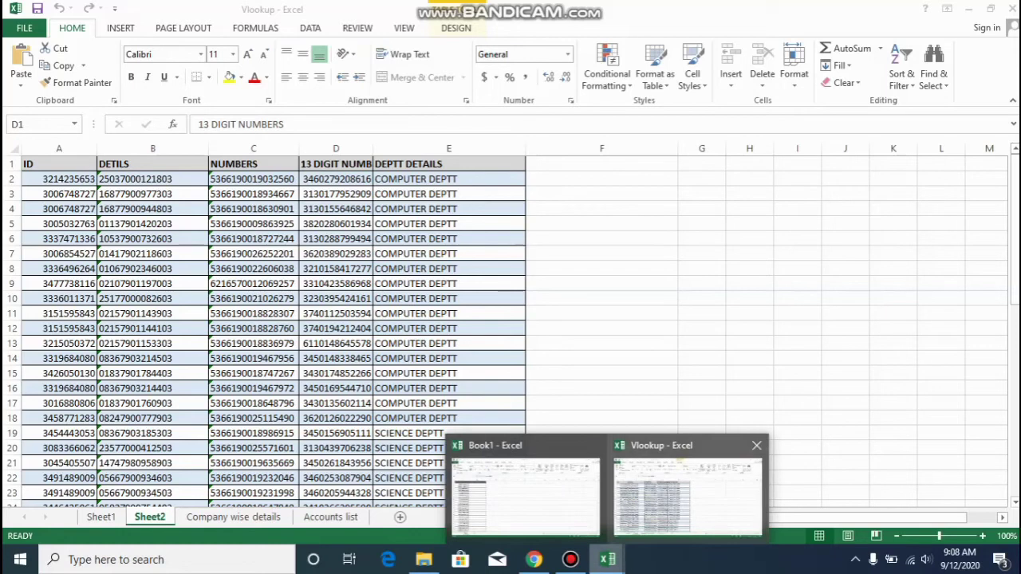
left_click(522, 490)
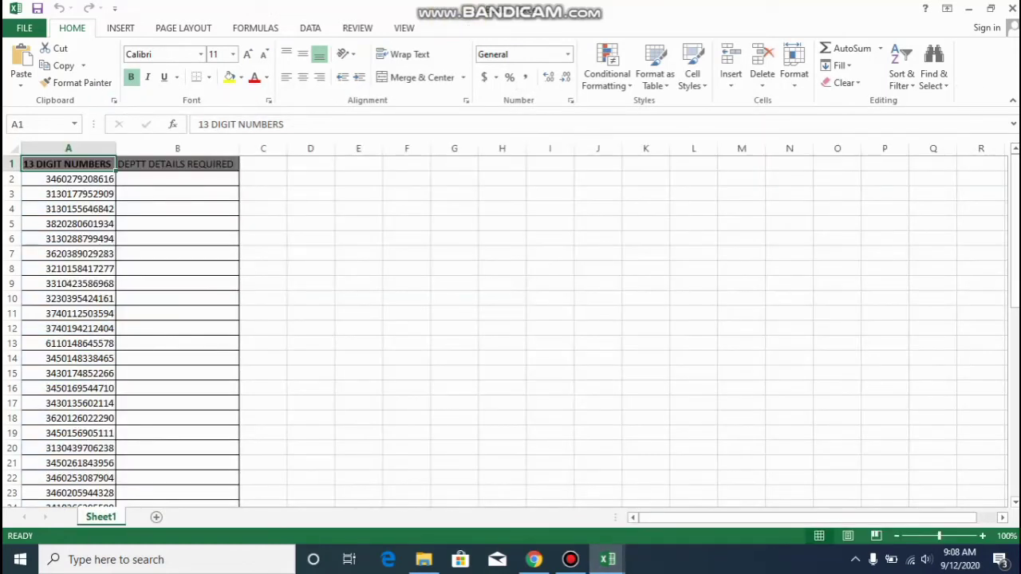
left_click(68, 208)
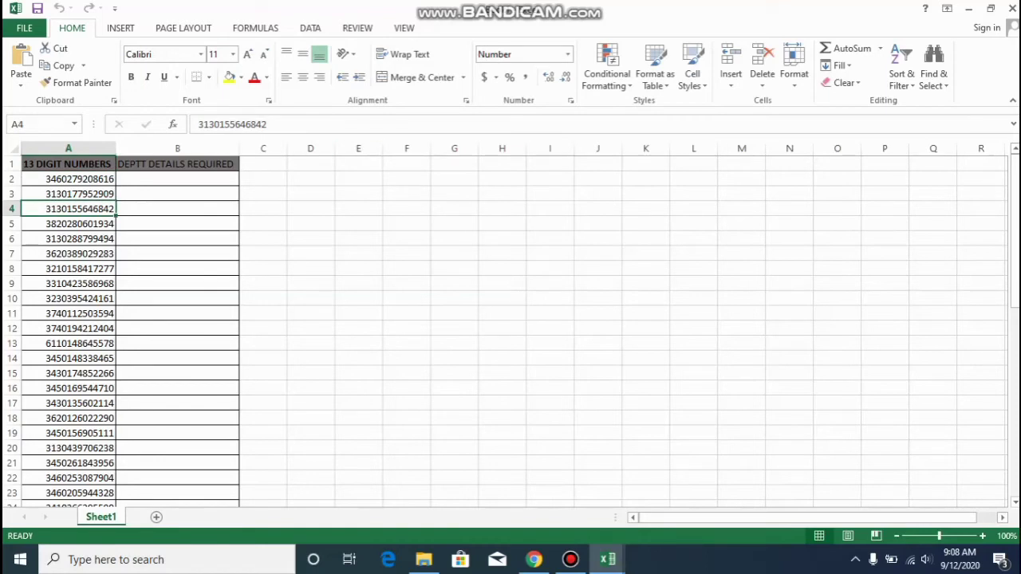
mouse_move(608, 559)
left_click(683, 494)
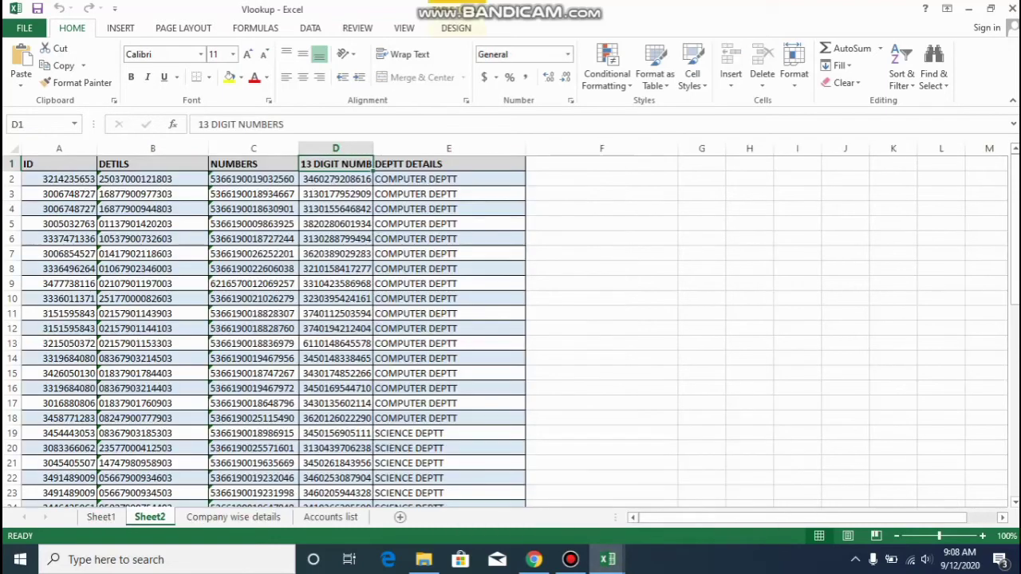
left_click(448, 314)
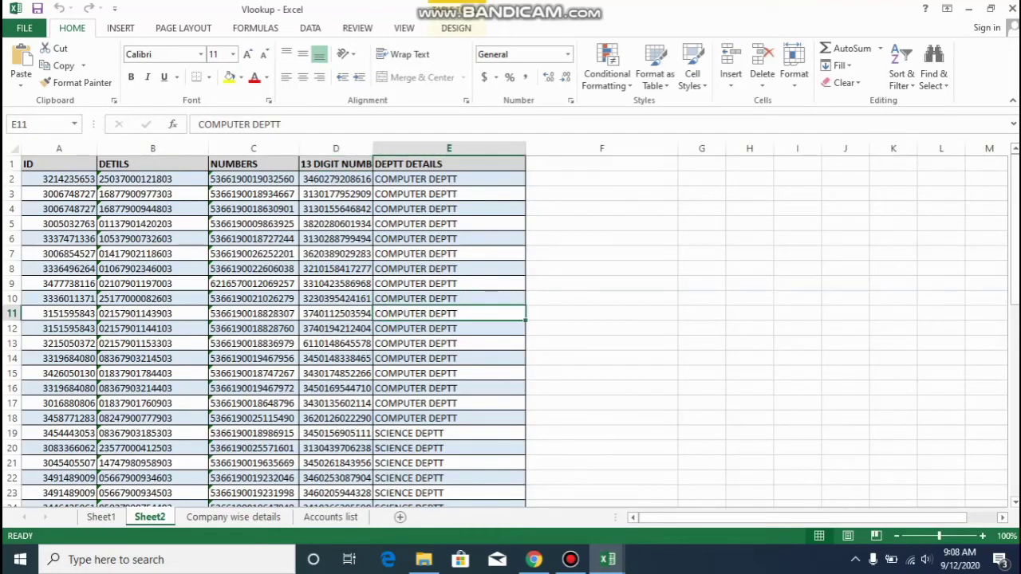
left_click(335, 194)
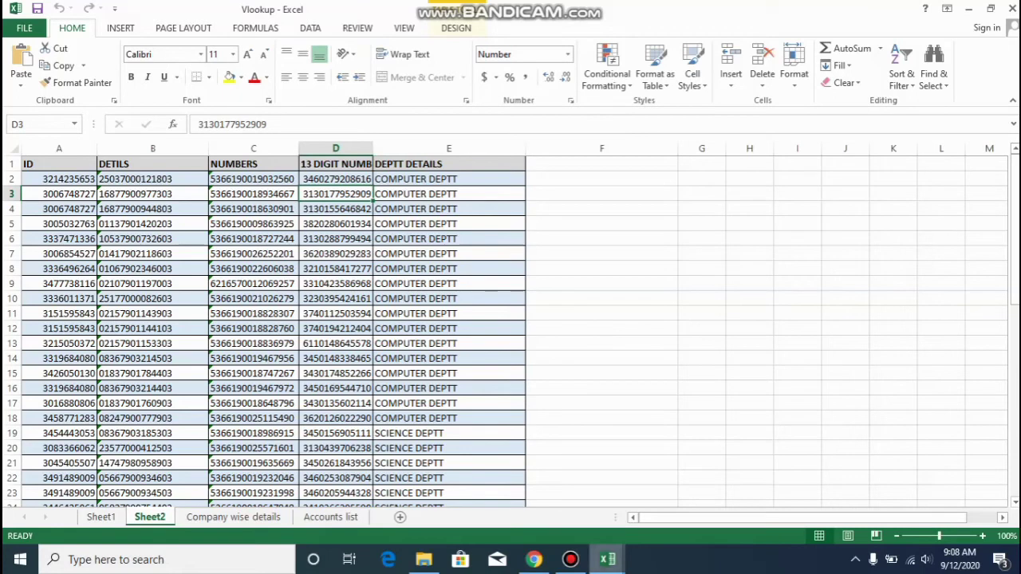
left_click(607, 559)
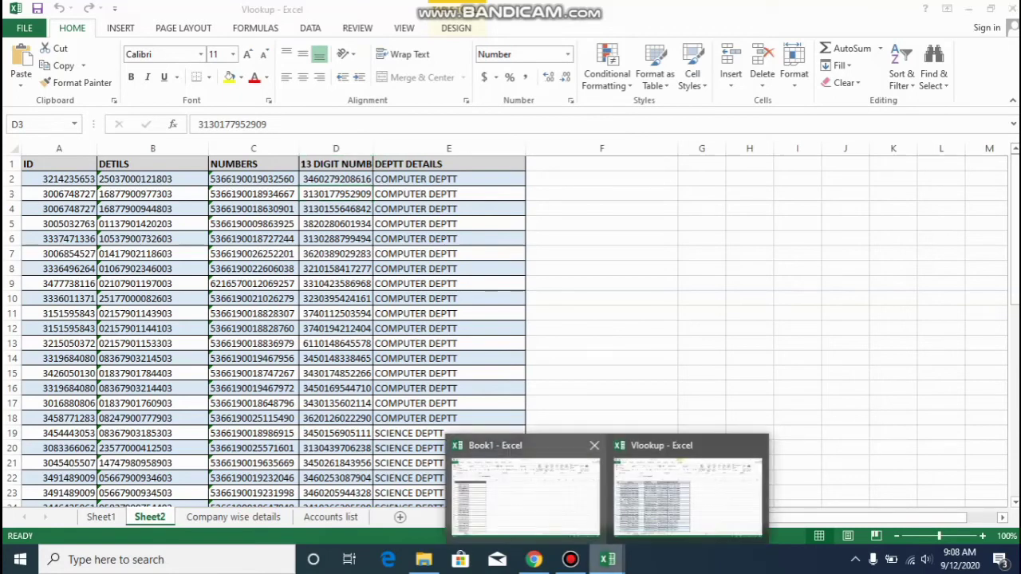
left_click(525, 488)
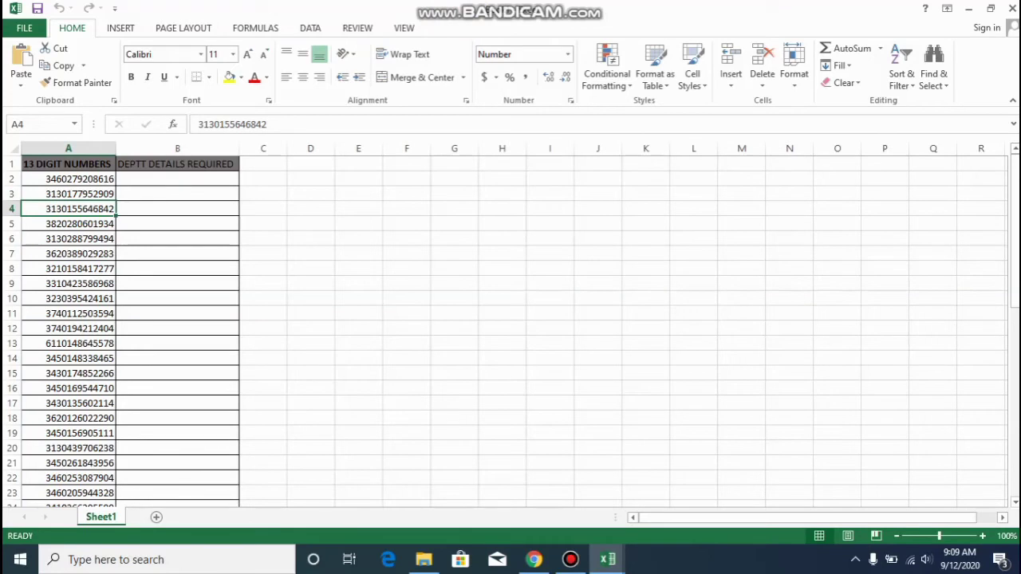
Copy the 13-digit numbers in cells A2:A51 of Book1.
key("Up")
key("Up")
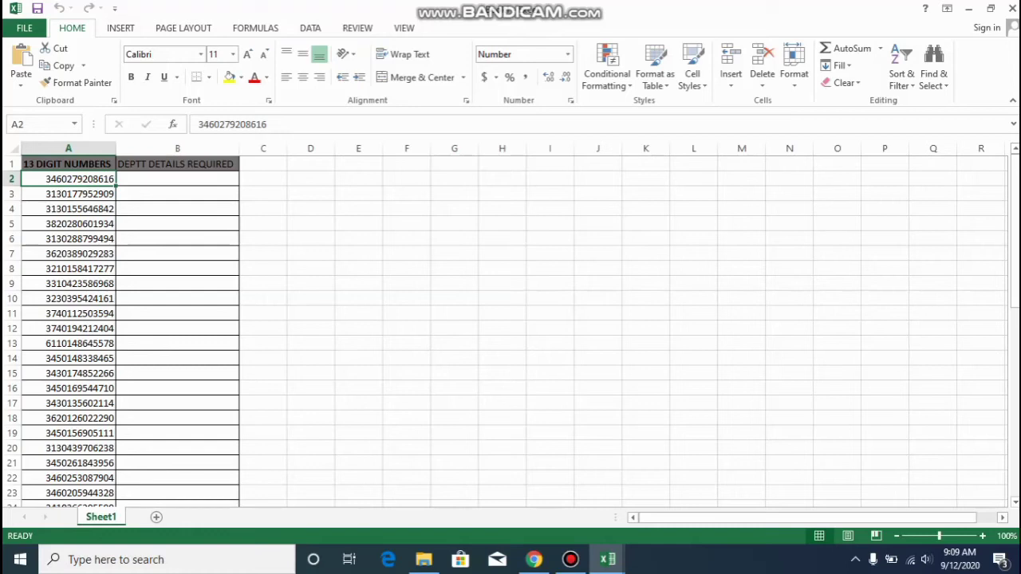
left_click(67, 163)
left_click(67, 179)
key("shift+Page_Down")
key("Up")
key("ctrl+shift+Down")
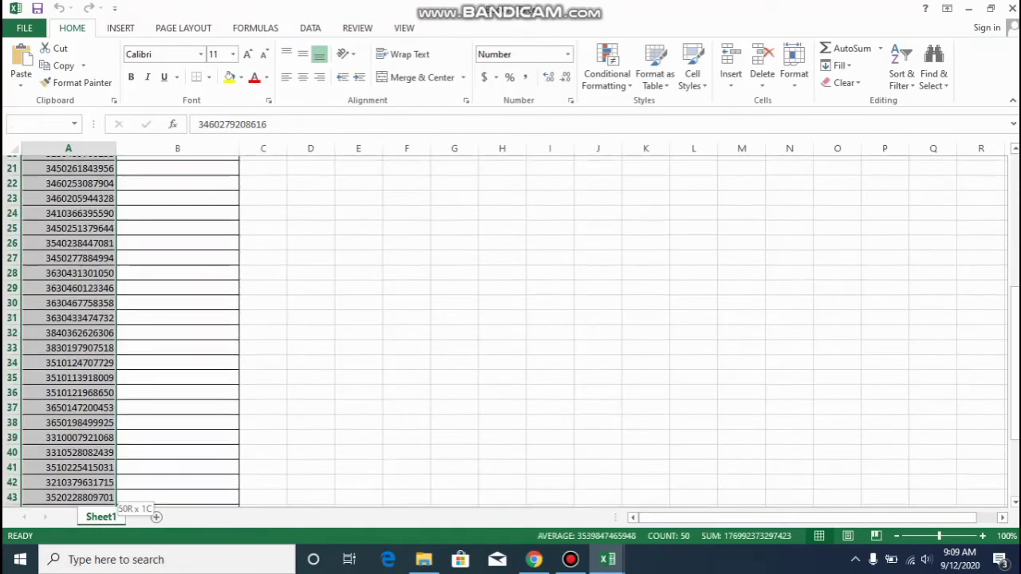
key("ctrl+c")
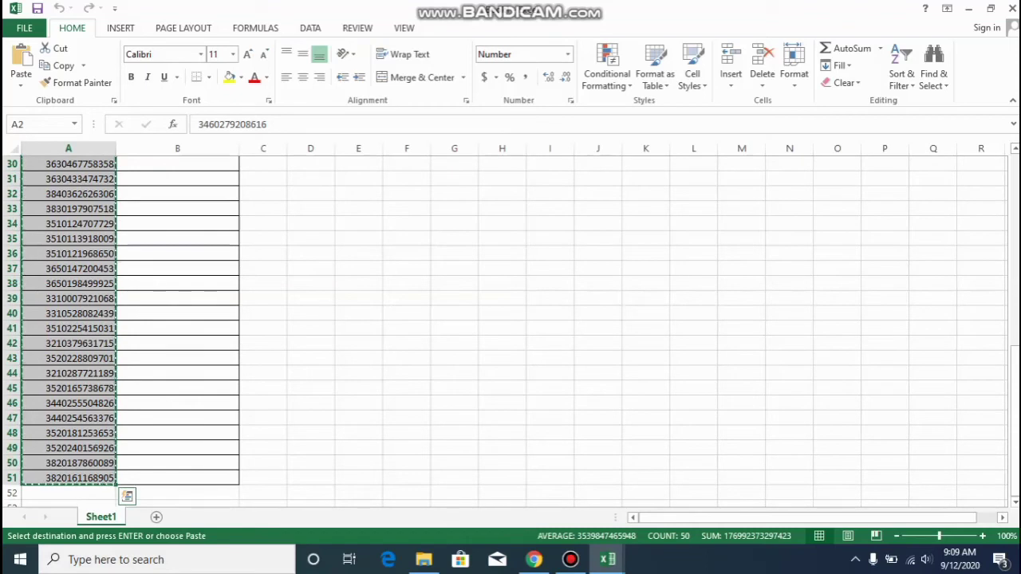
Open Notepad, paste the copied numbers as plain text, and cut them all again.
key("super")
type("not")
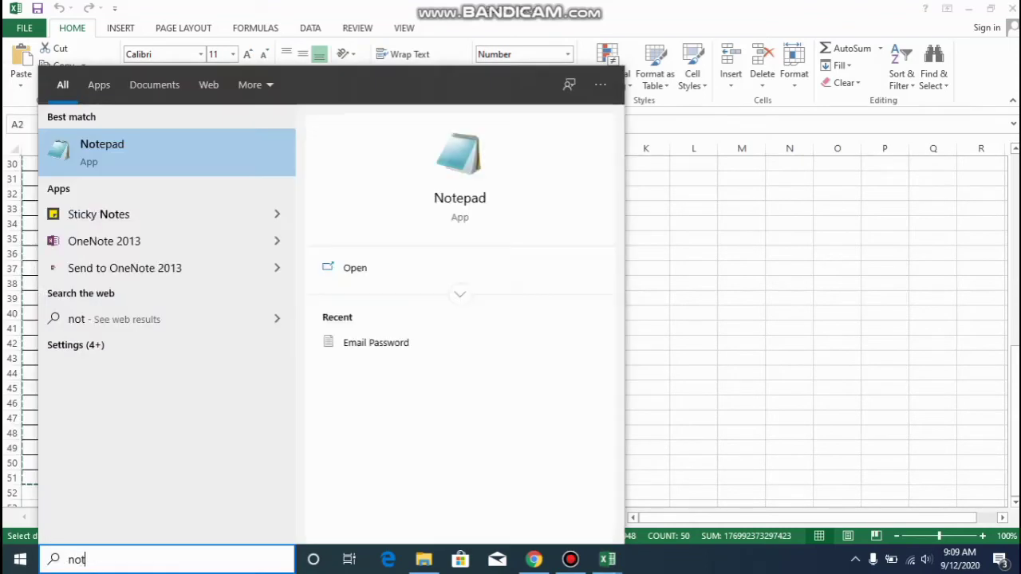
key("Return")
key("ctrl+v")
key("ctrl+a")
key("ctrl+x")
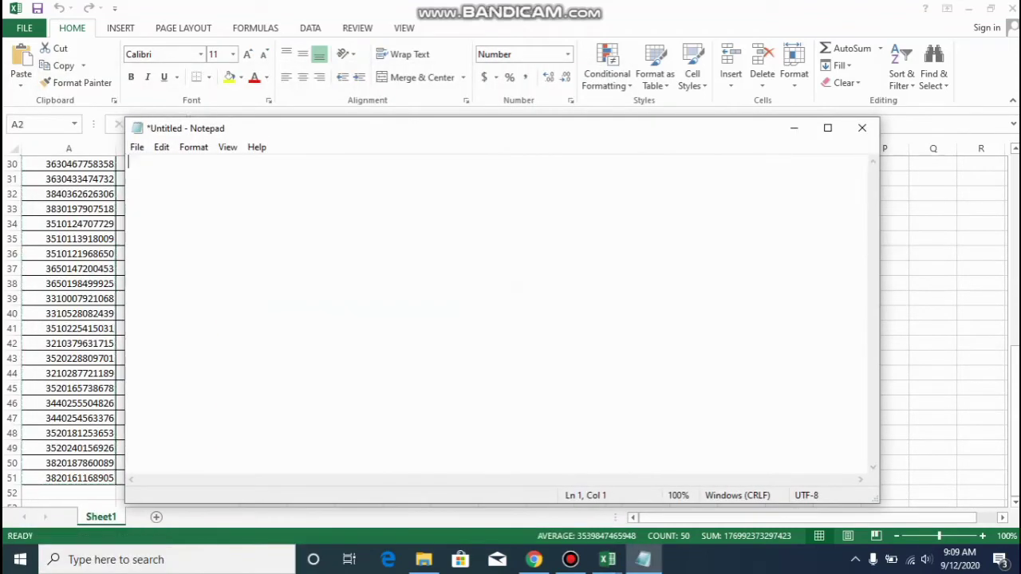
Return to Book1 and paste the plain-text numbers over A2:A51.
key("alt+Tab")
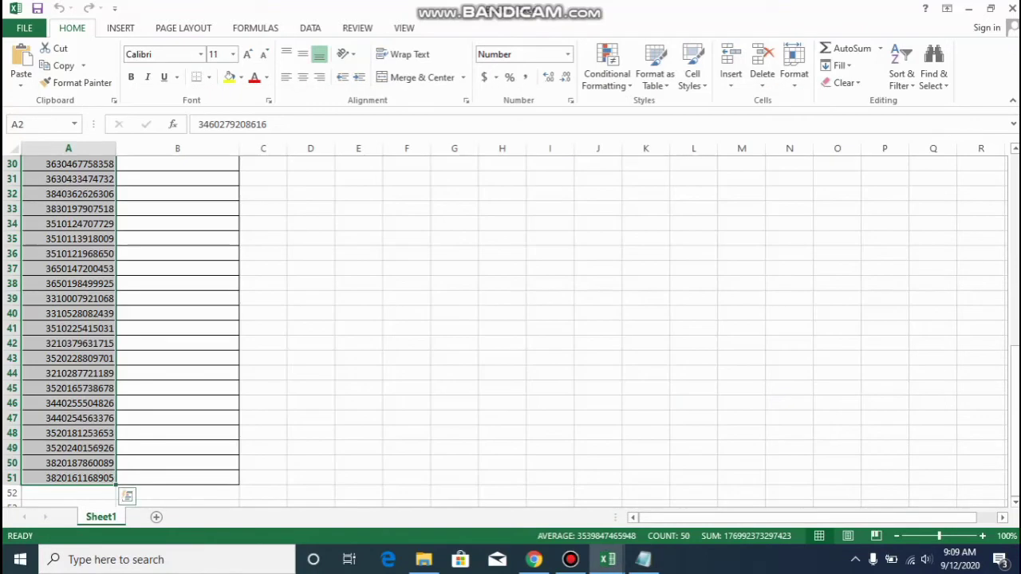
right_click(76, 221)
left_click(106, 295)
scroll(515, 332, "up", 10)
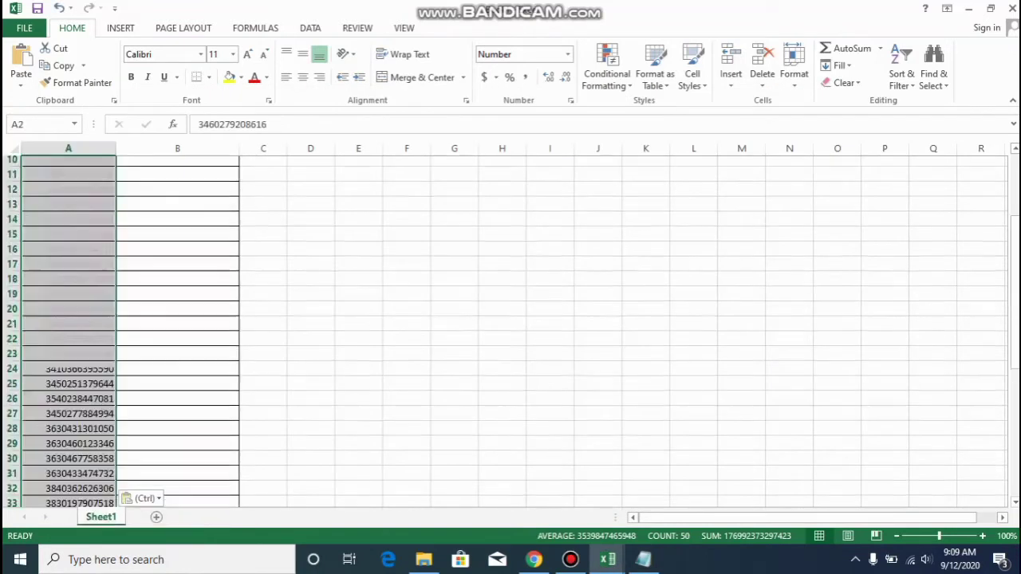
left_click(69, 194)
left_click(67, 194)
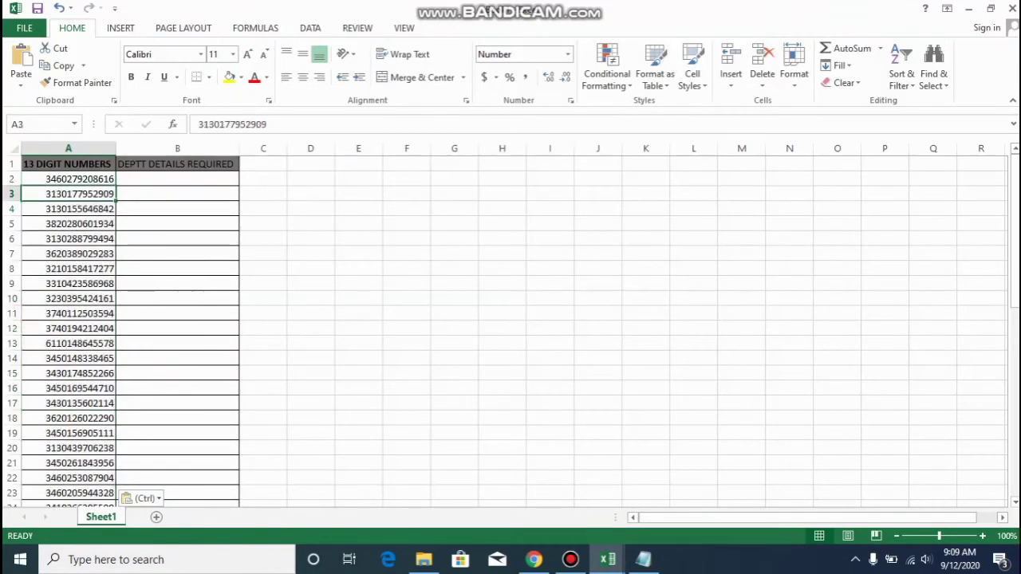
left_click(68, 179)
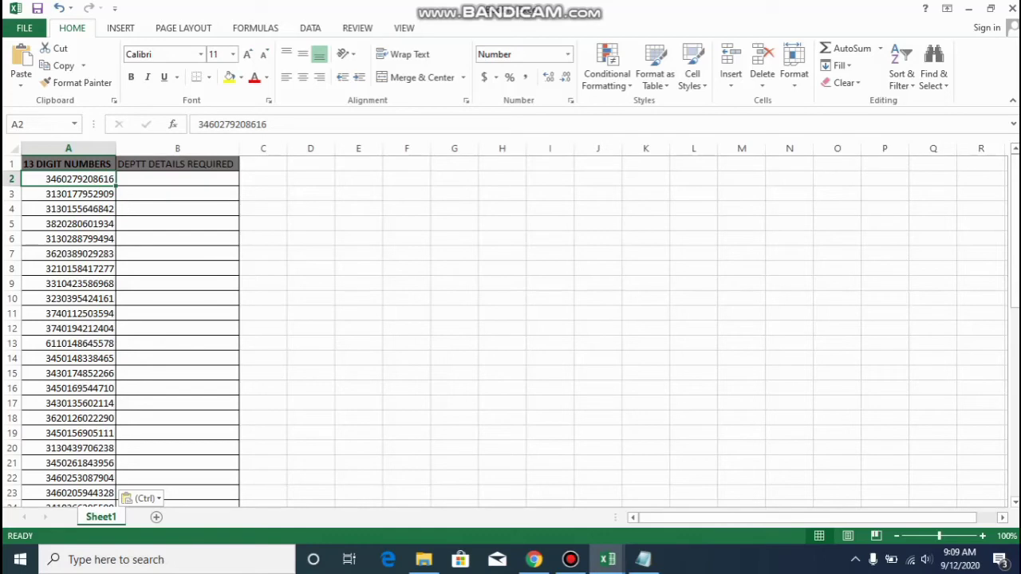
Close the untitled Notepad window and return to the Book1 workbook.
key("alt+Tab")
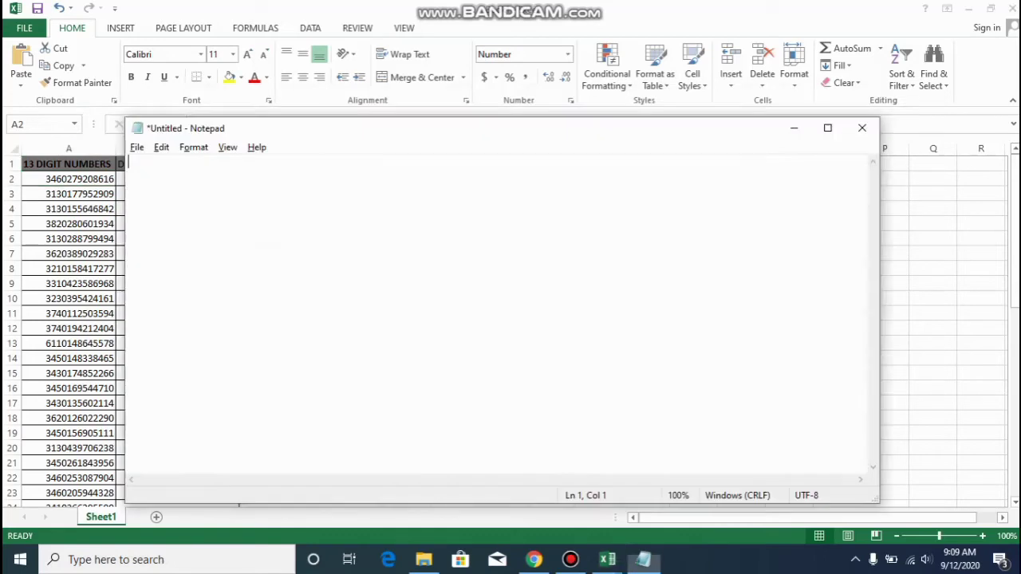
key("alt+Tab")
key("alt+Tab")
left_click(861, 127)
key("alt+Tab")
key("alt+Tab")
Start a VLOOKUP formula in cell B2 of Book1 with A2 as the lookup value.
left_click(177, 179)
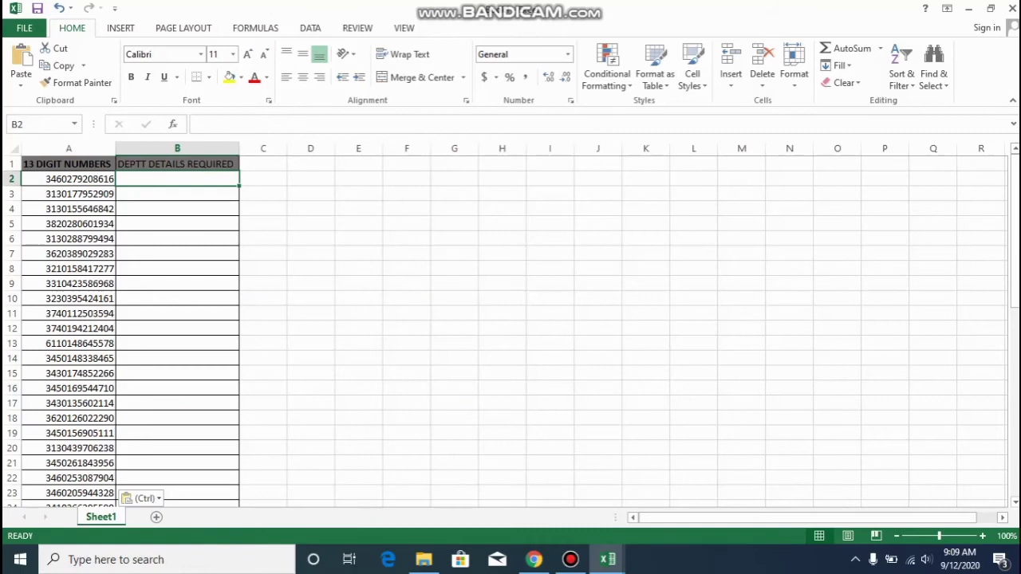
type("=")
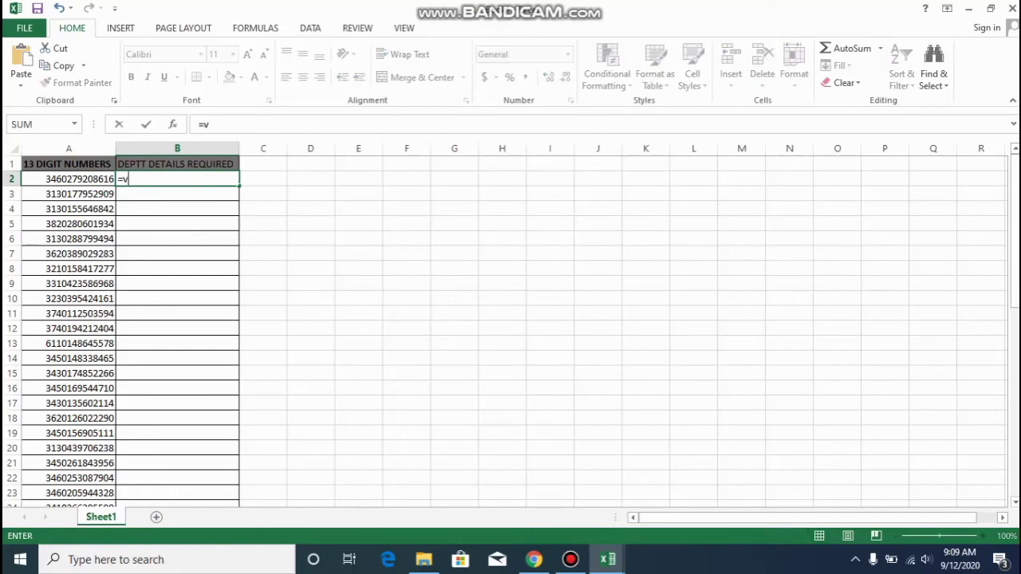
type("vl")
key("Tab")
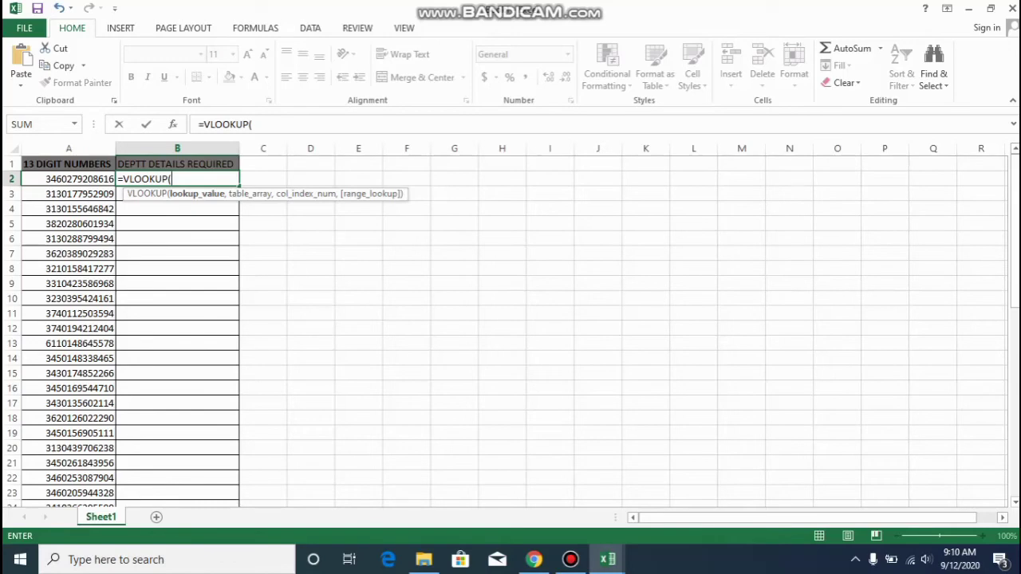
left_click(68, 179)
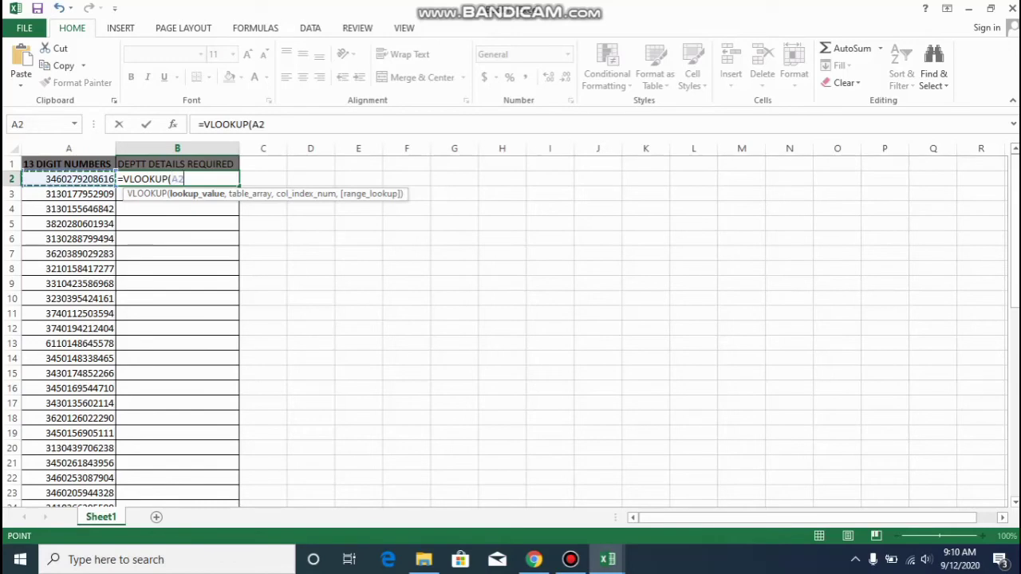
type(",")
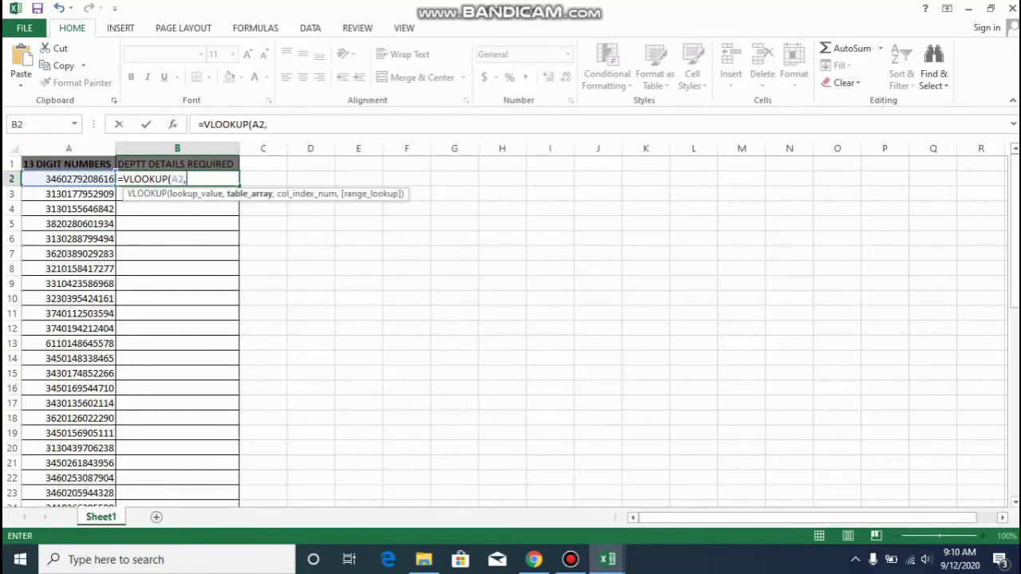
Set the VLOOKUP table array to $D$2:$E$51 on Sheet2 of the Vlookup workbook.
key("ctrl+Page_Down")
key("Up")
key("Right")
key("Right")
key("Right")
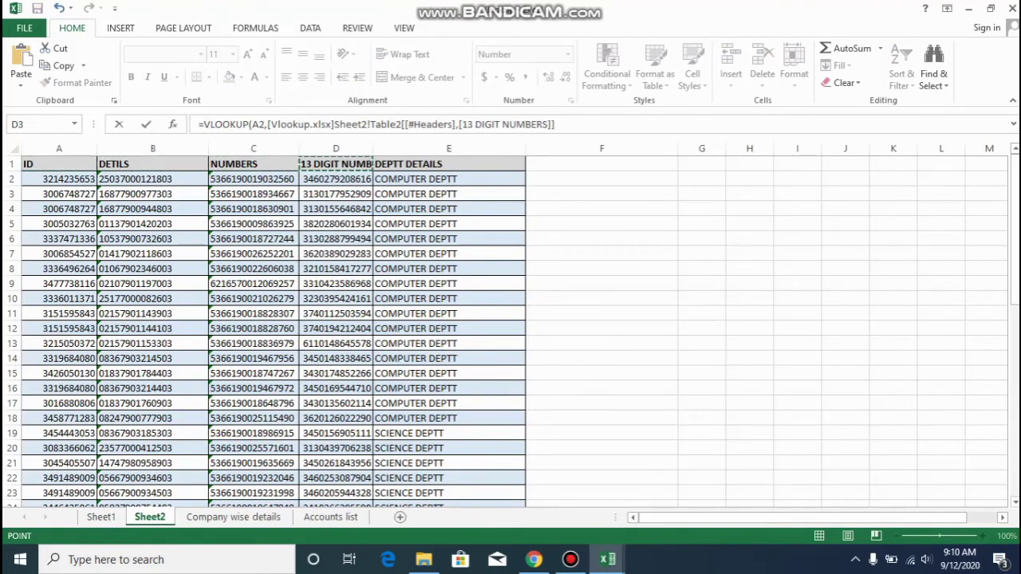
key("Down")
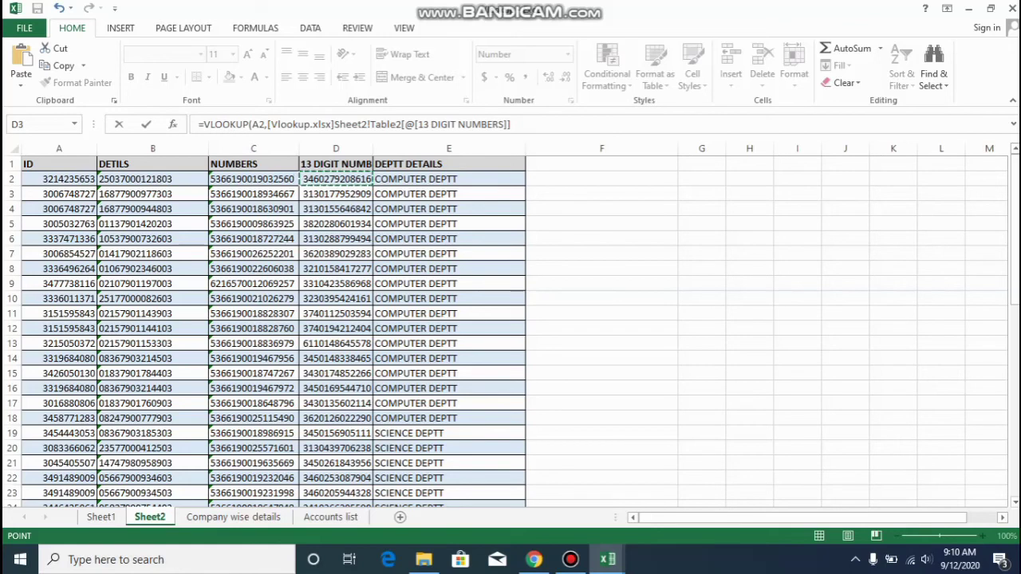
key("shift+Right")
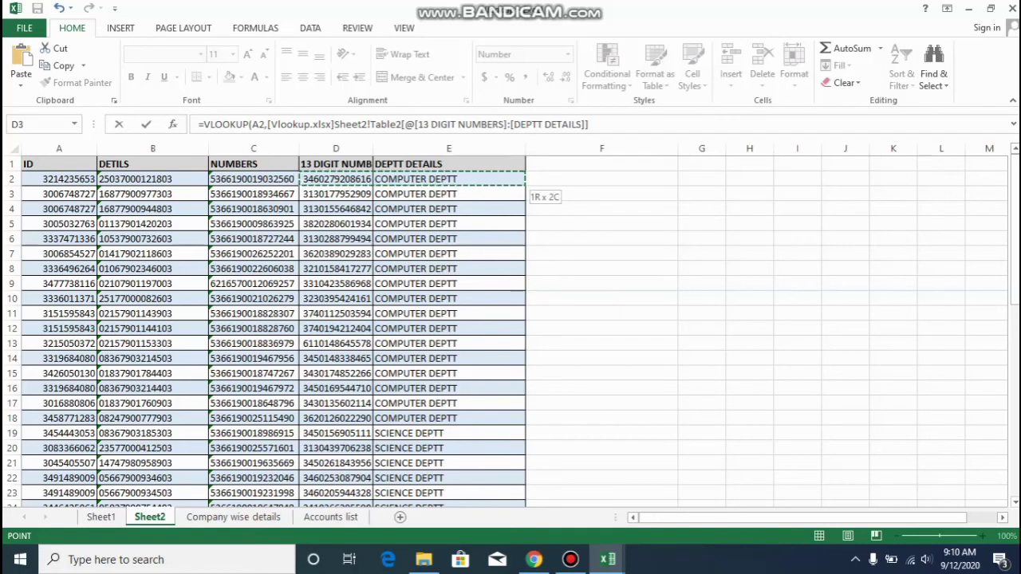
key("ctrl+shift+Down")
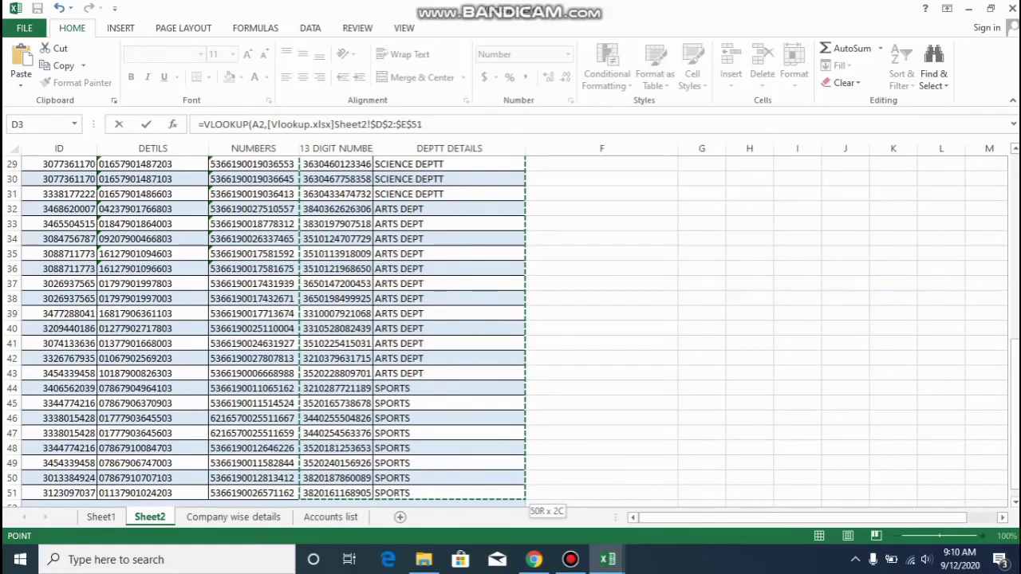
Complete the VLOOKUP formula in B2 with column index 2 and exact match 0.
type(",")
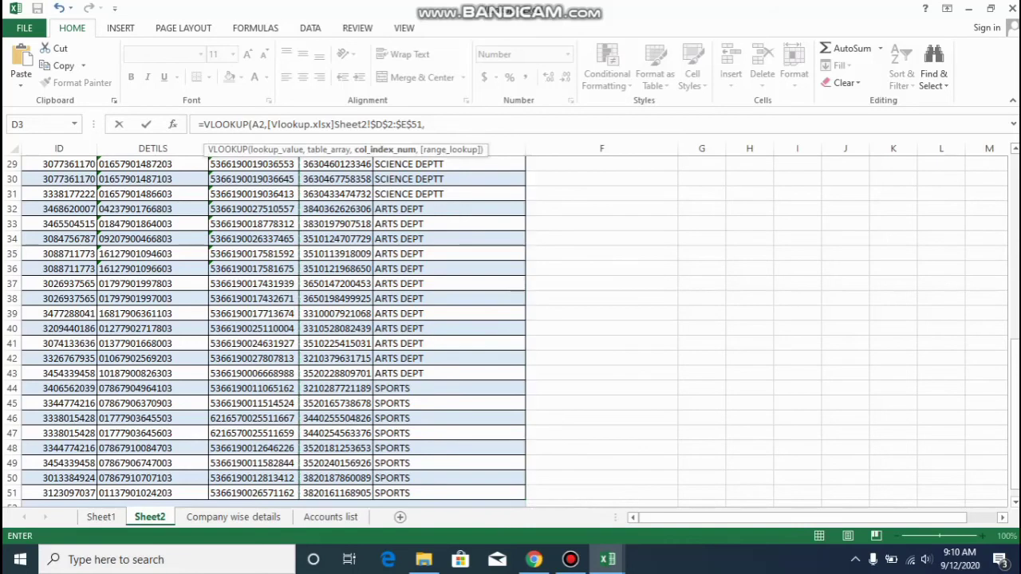
type("2,")
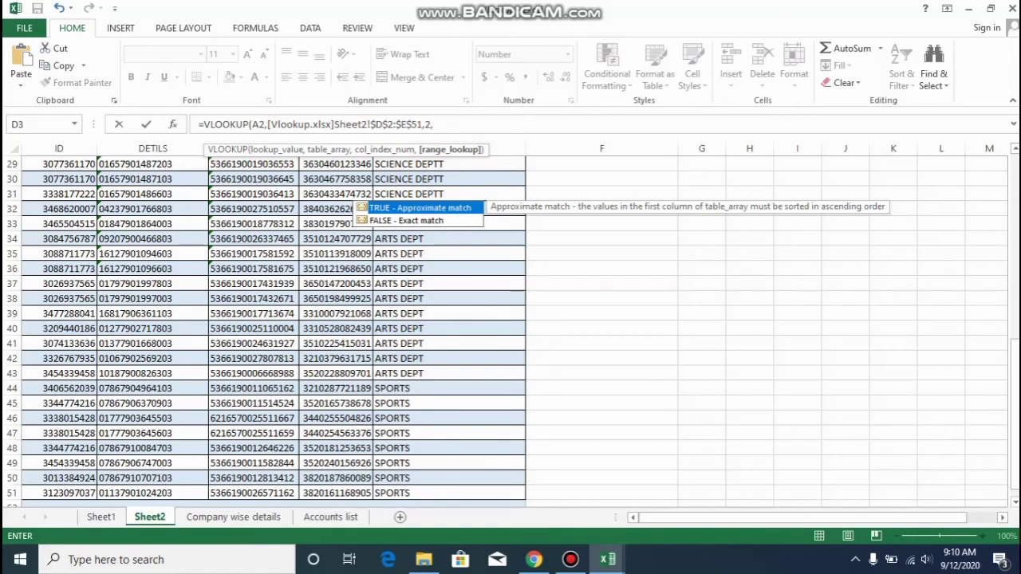
type("0)")
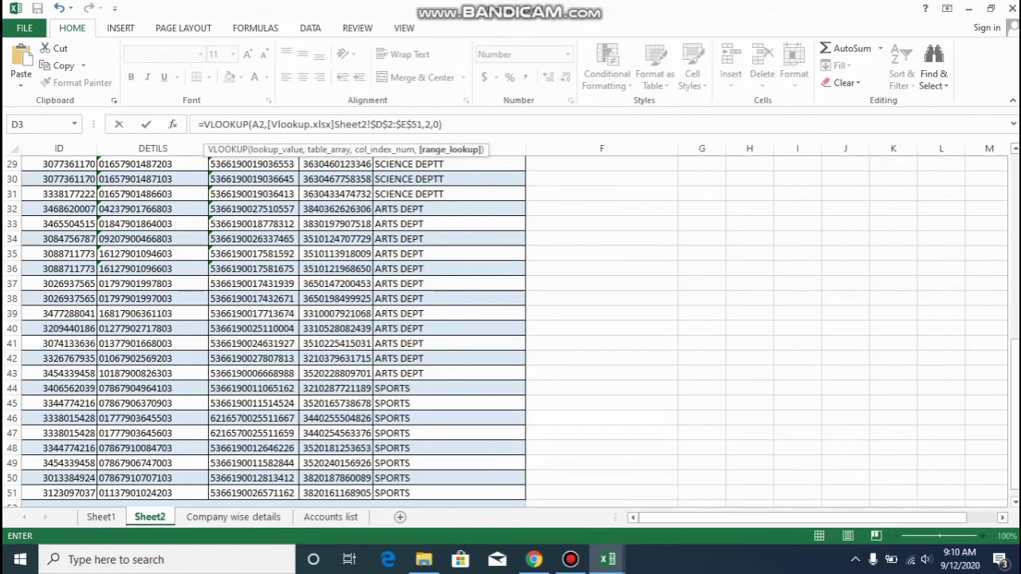
key("Return")
left_click(177, 179)
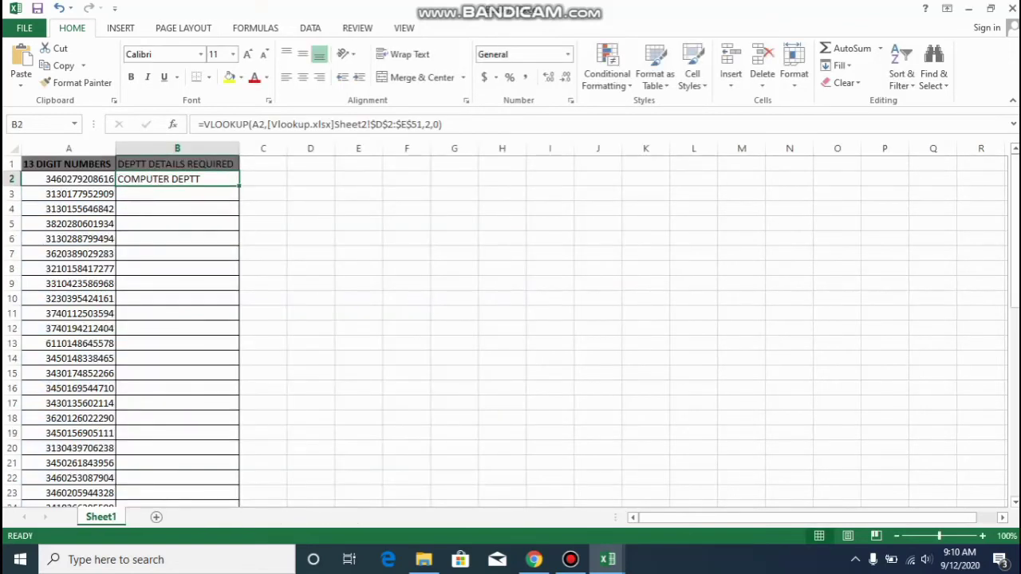
Copy the VLOOKUP formula from B2 down column B through row 51.
key("Left")
key("Right")
key("Left")
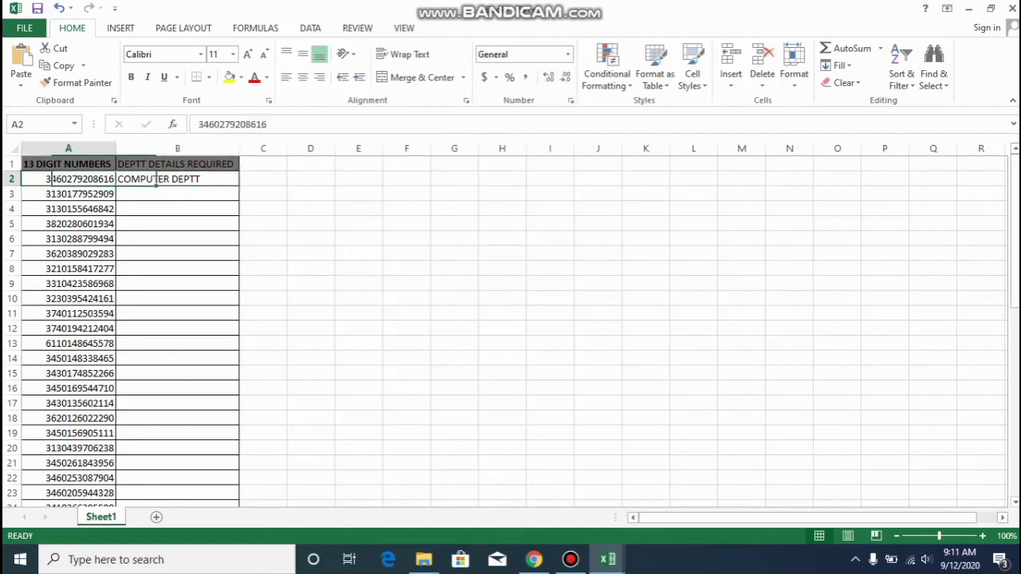
key("Right")
key("ctrl+c")
key("Left")
key("ctrl+Down")
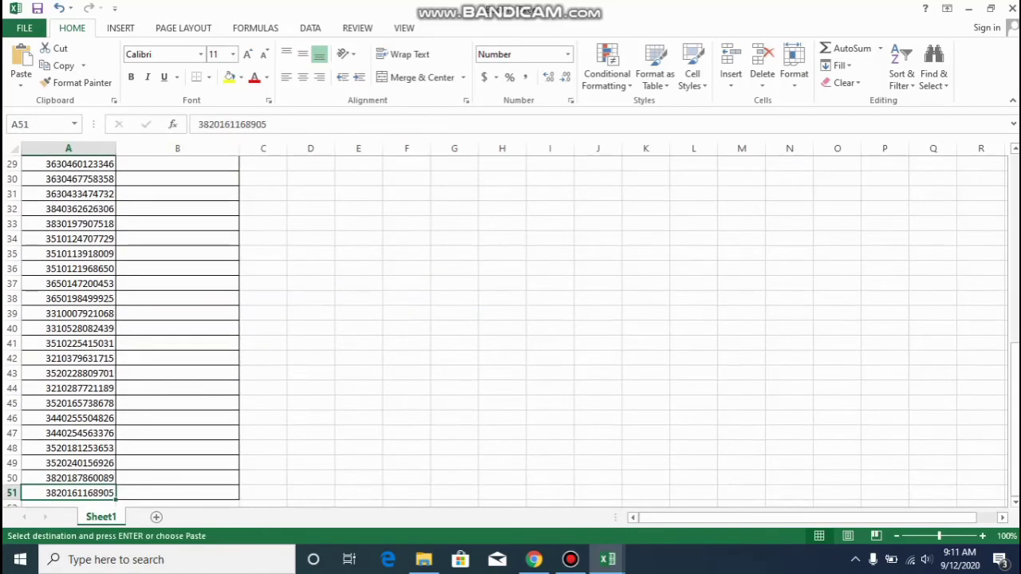
key("Right")
key("ctrl+shift+Up")
key("ctrl+v")
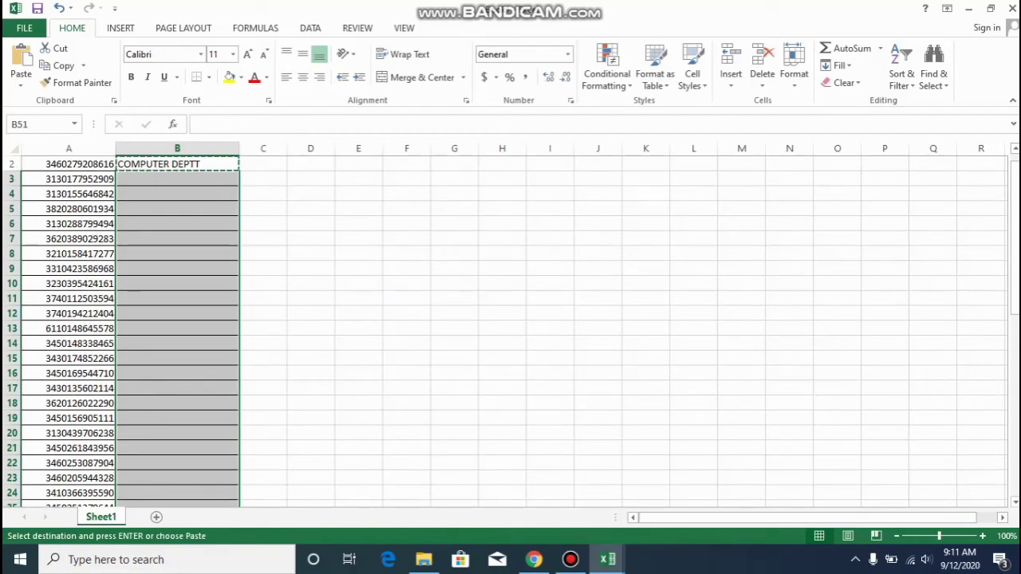
key("ctrl+Up")
key("Left")
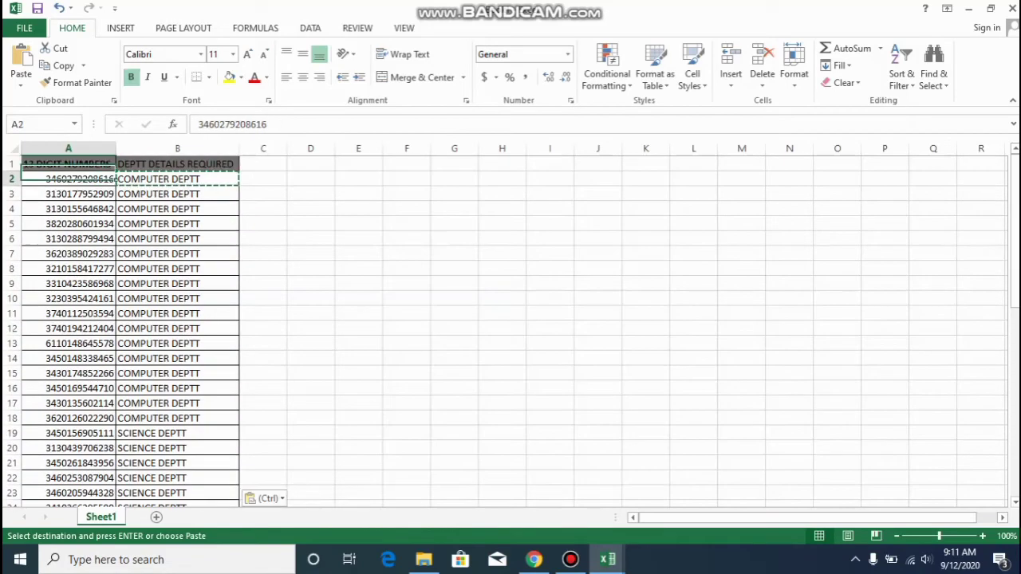
key("Down")
key("Right")
key("Escape")
Review the departments looked up in column B down to row 51.
key("Down")
key("Down")
key("Down")
key("Down")
key("Down")
key("Down")
key("Down")
key("Down")
key("Down")
key("Down")
key("Down")
key("Down")
key("Down")
key("Down")
key("Down")
key("Down")
key("Down")
key("Down")
key("Down")
key("Down")
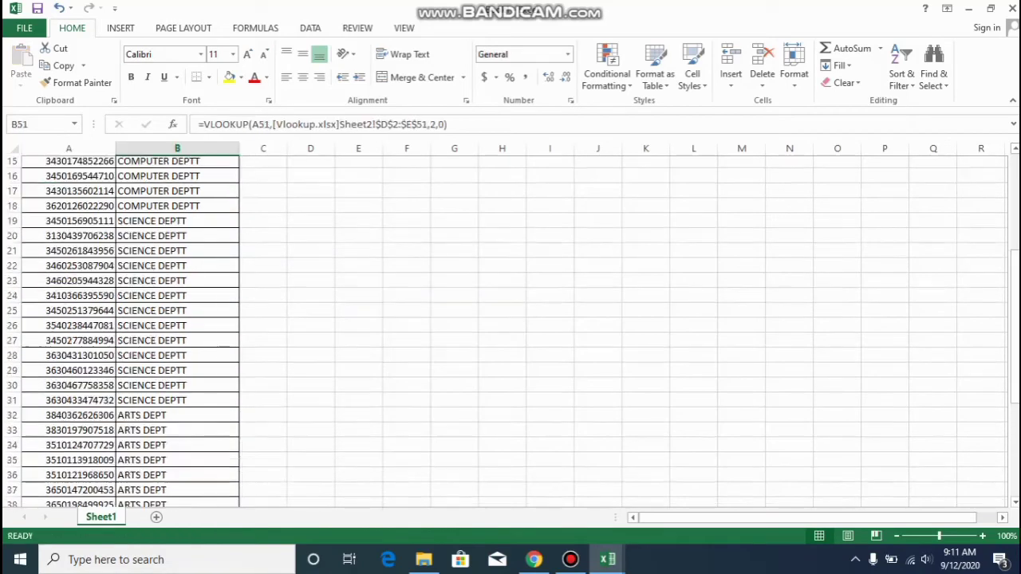
key("Up")
key("Up")
key("Up")
key("Up")
key("Up")
key("Up")
key("Up")
key("Up")
key("Up")
key("Up")
key("Up")
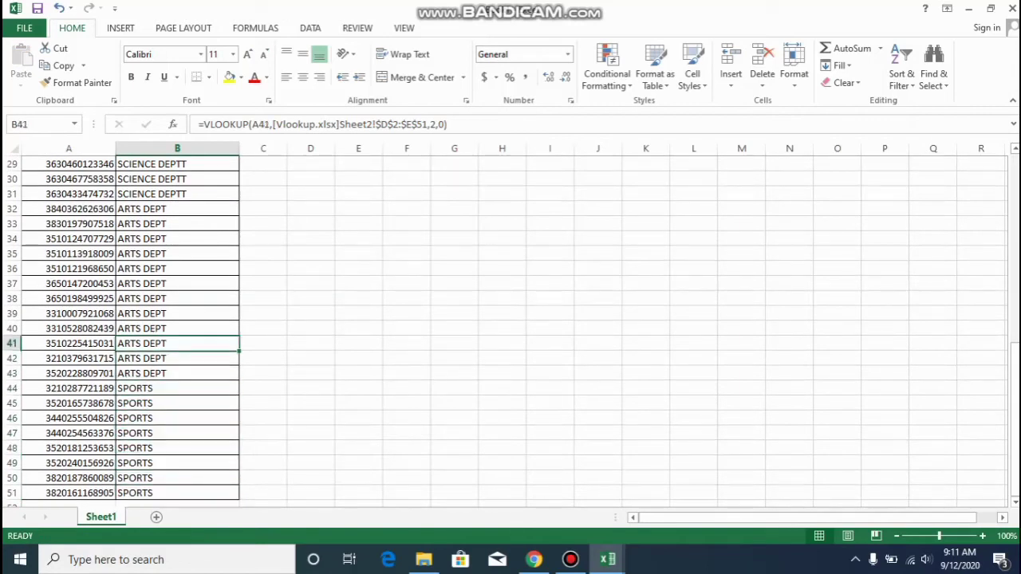
Copy the 13-digit number in A40 and search for it on Sheet2 of the Vlookup workbook.
key("Left")
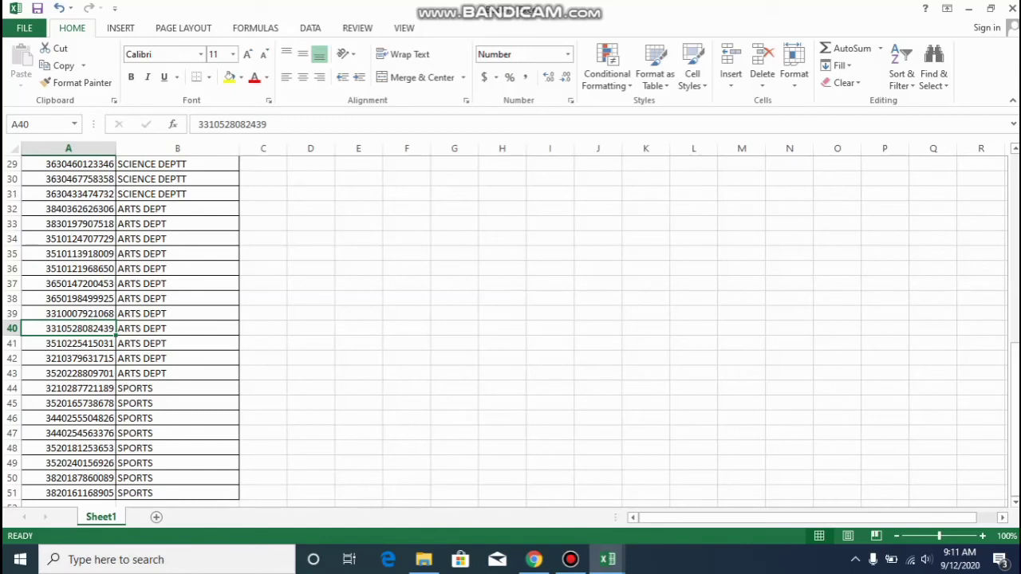
key("ctrl+c")
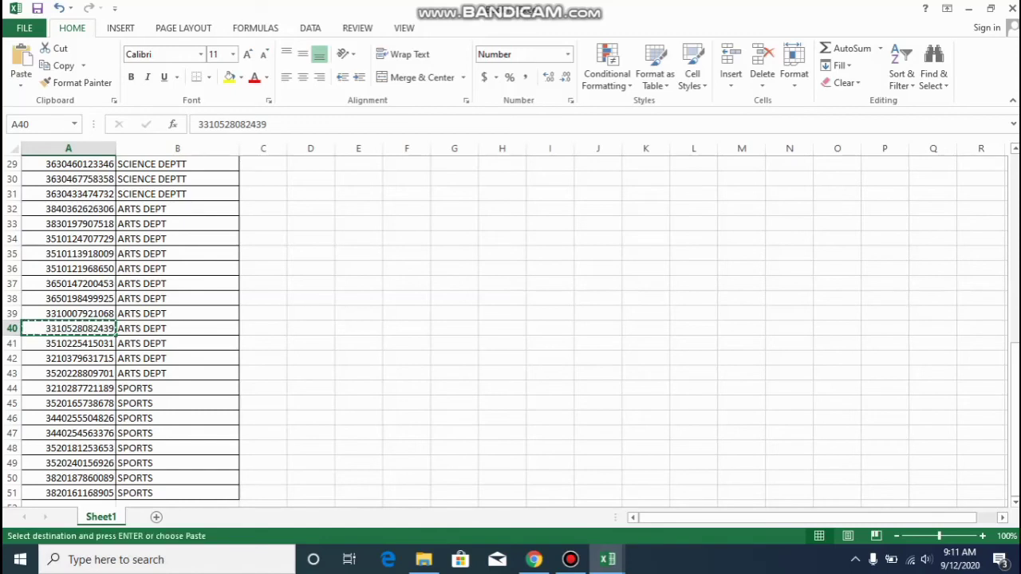
key("alt+Tab")
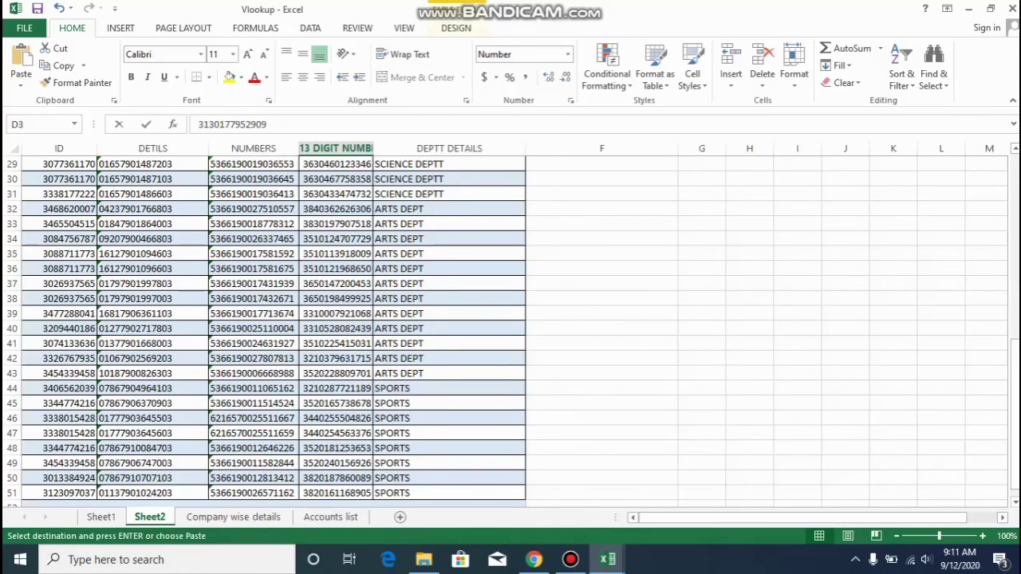
key("ctrl+f")
key("ctrl+v")
key("Return")
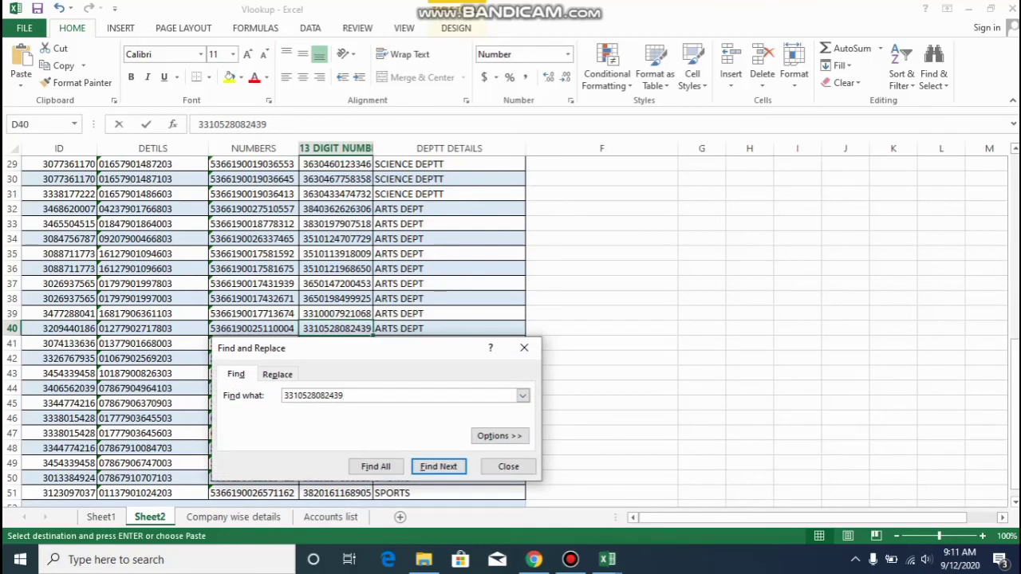
key("Escape")
key("Right")
Compare the department in row 40 of Book1 with the Sheet2 entry, then return both sheets to their first row.
key("alt+Tab")
key("Right")
key("Left")
key("Right")
key("Left")
key("Right")
key("Left")
key("Right")
key("Left")
key("Right")
key("Left")
key("alt+Tab")
key("ctrl+Home")
key("alt+Tab")
key("ctrl+Home")
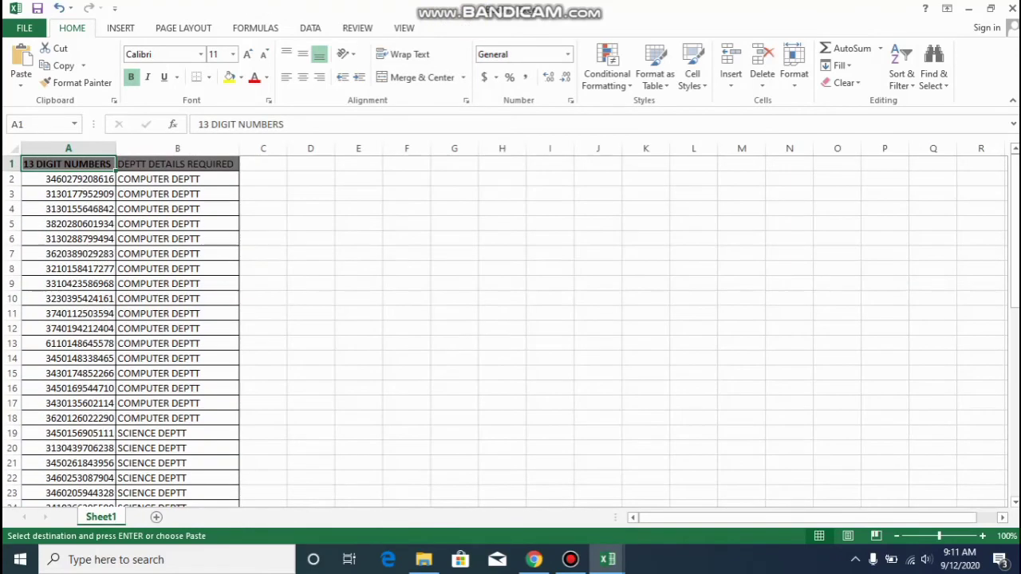
key("Escape")
key("Right")
key("Left")
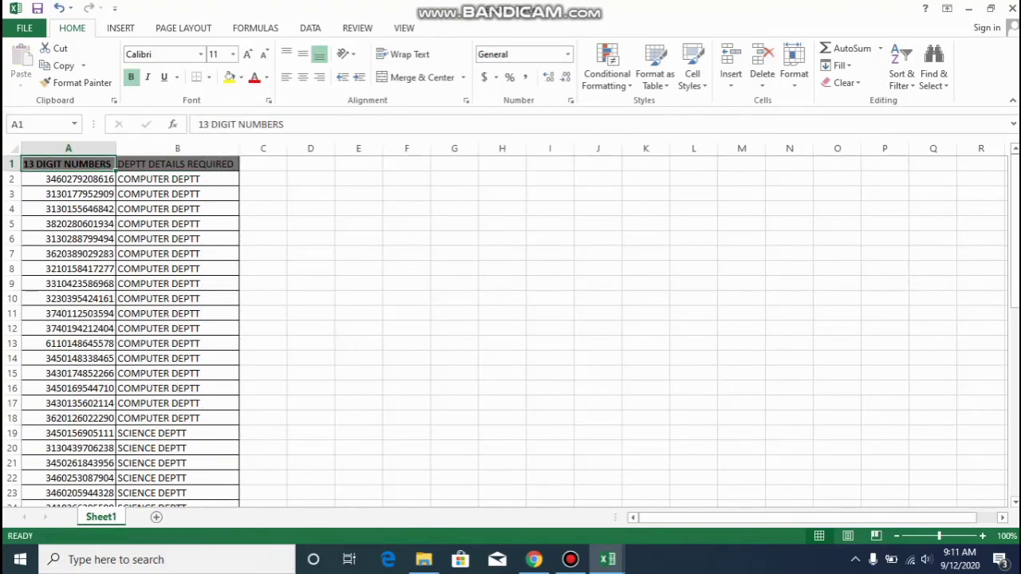
Copy the 13-digit number in A8 of Book1 and find it on Sheet2 of the Vlookup workbook.
key("Down")
key("Down")
key("Down")
key("Down")
key("Down")
key("Down")
key("Down")
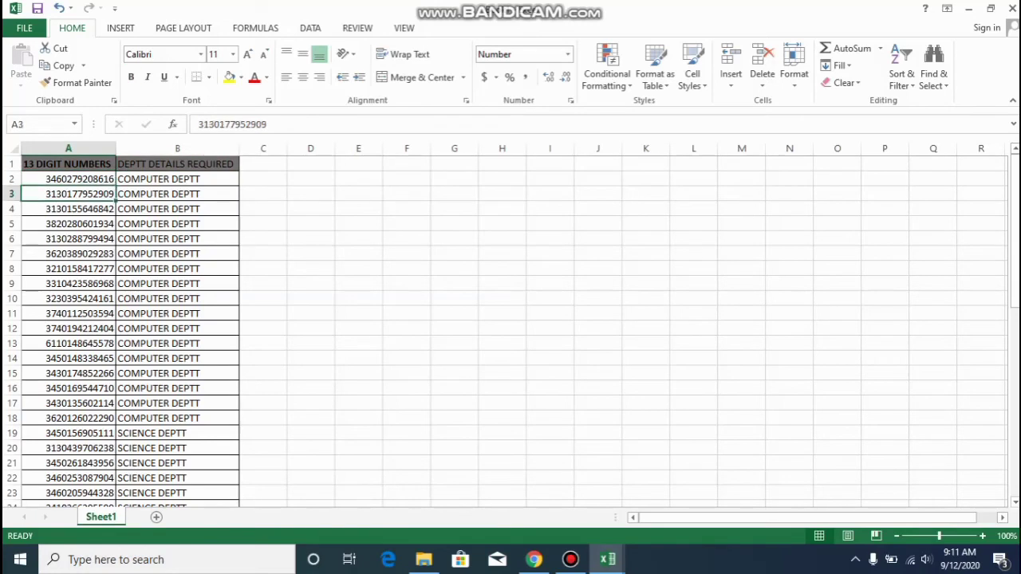
key("ctrl+c")
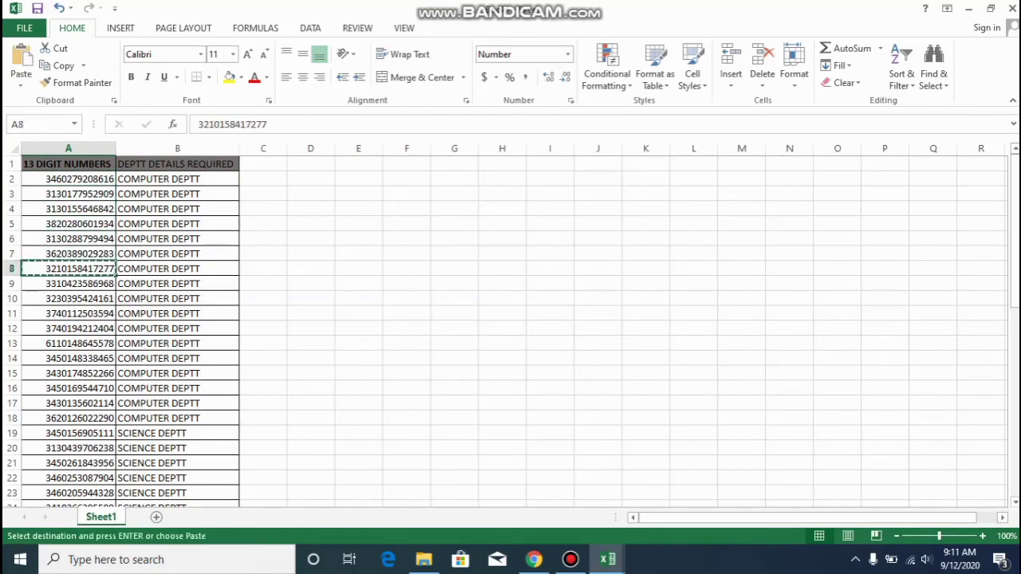
key("alt+Tab")
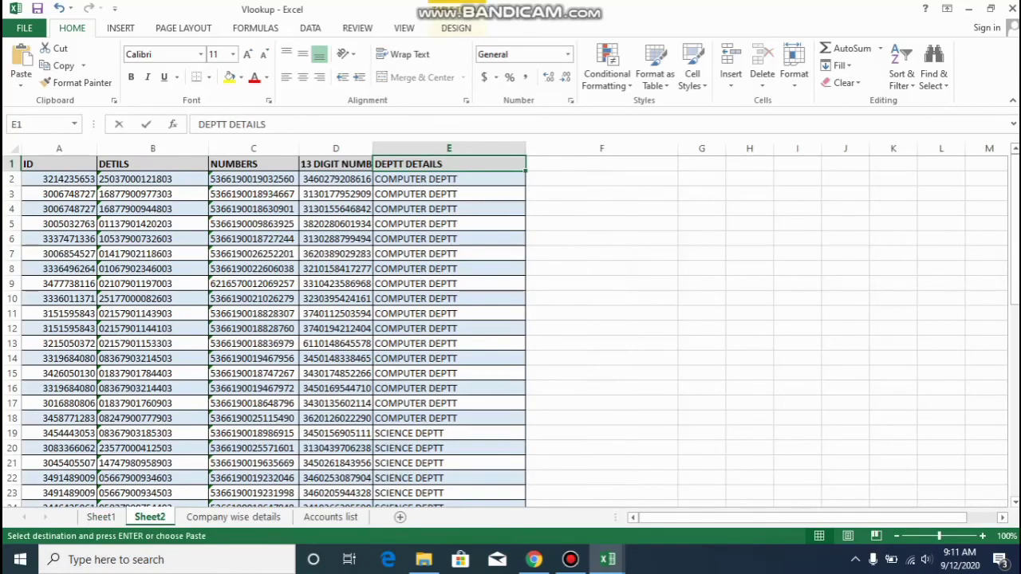
key("ctrl+f")
key("ctrl+v")
key("Return")
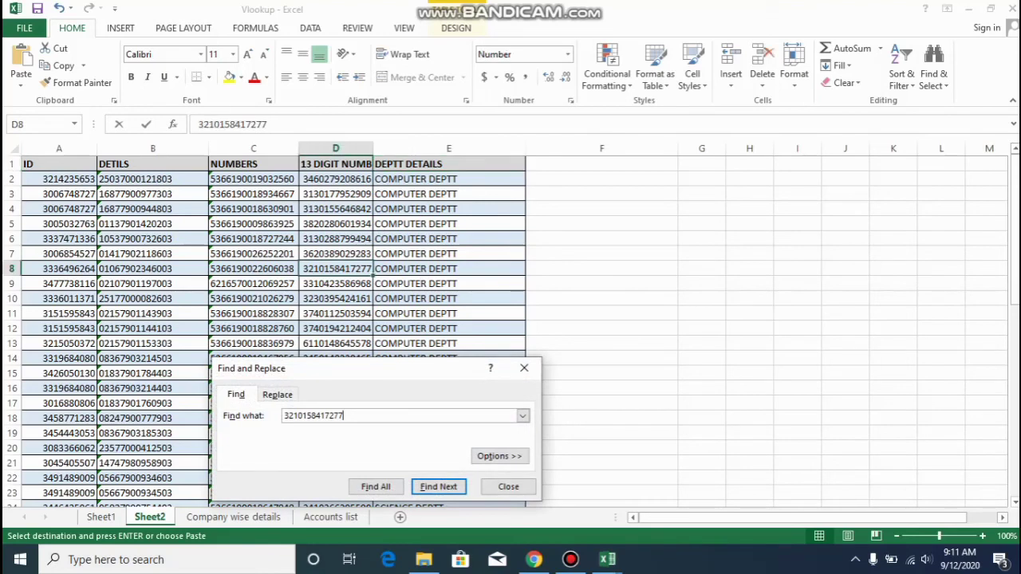
key("Escape")
Copy the department from E8 on Sheet2 of the Vlookup workbook into B8 of Book1.
key("Right")
key("ctrl+c")
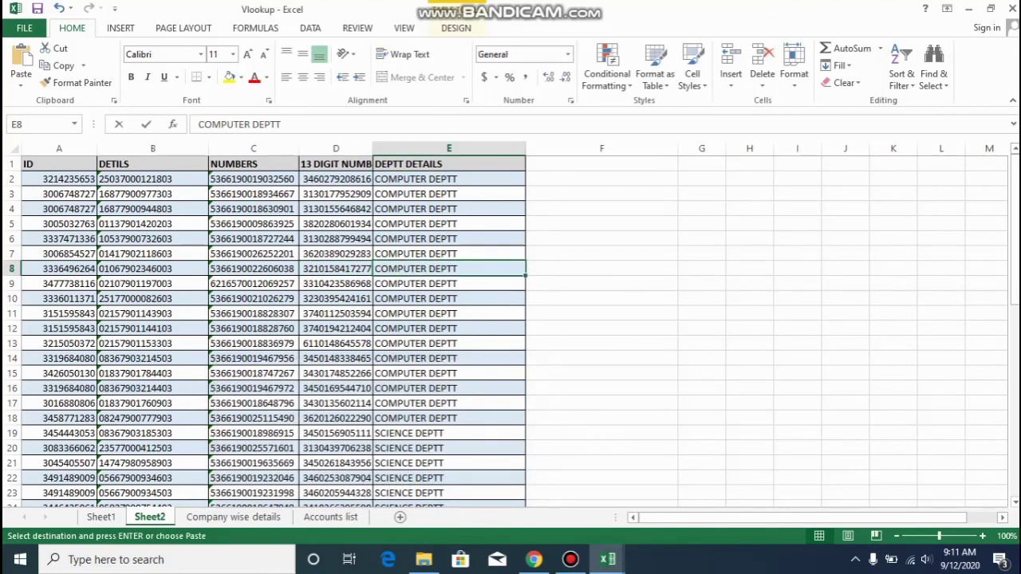
key("alt+Tab")
key("Right")
key("ctrl+v")
key("ctrl")
key("v")
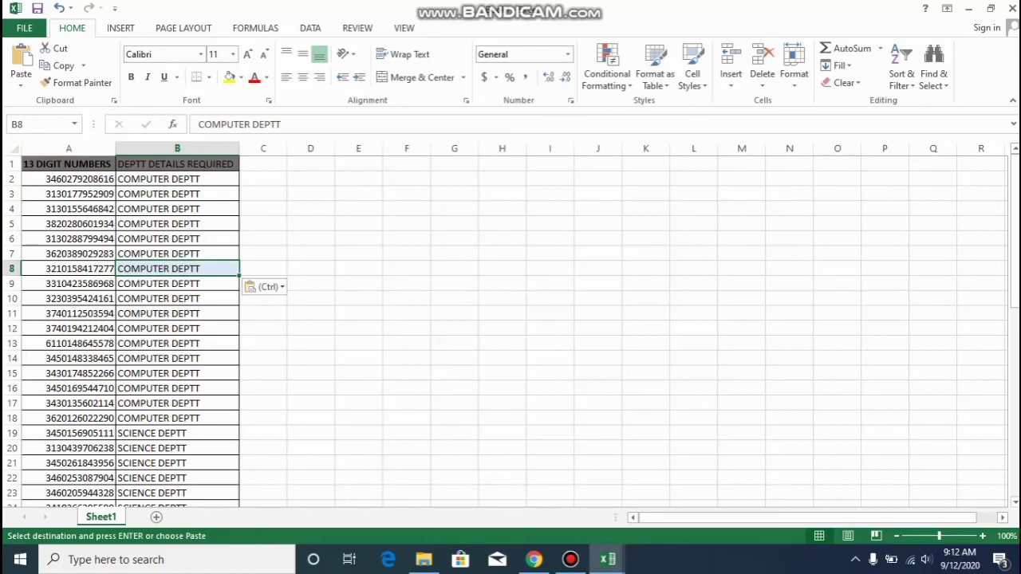
Insert a blank row at row 3 on Sheet2 of the Vlookup workbook.
key("ctrl+Page_Down")
key("Up")
key("Up")
key("Up")
key("Up")
key("Up")
key("Up")
key("Up")
key("ctrl+Left")
key("Down")
key("Down")
key("ctrl+shift+Right")
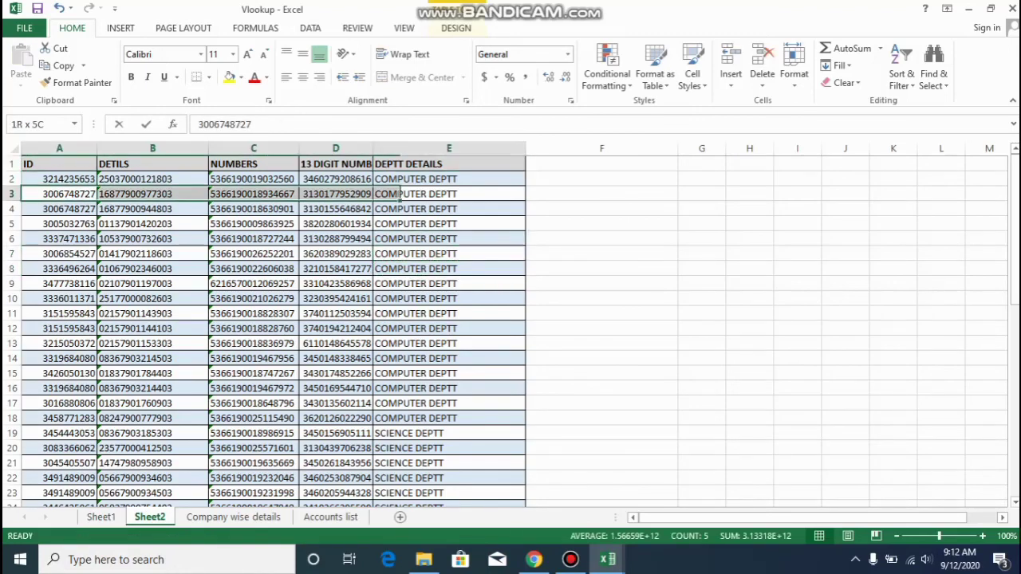
key("shift+space")
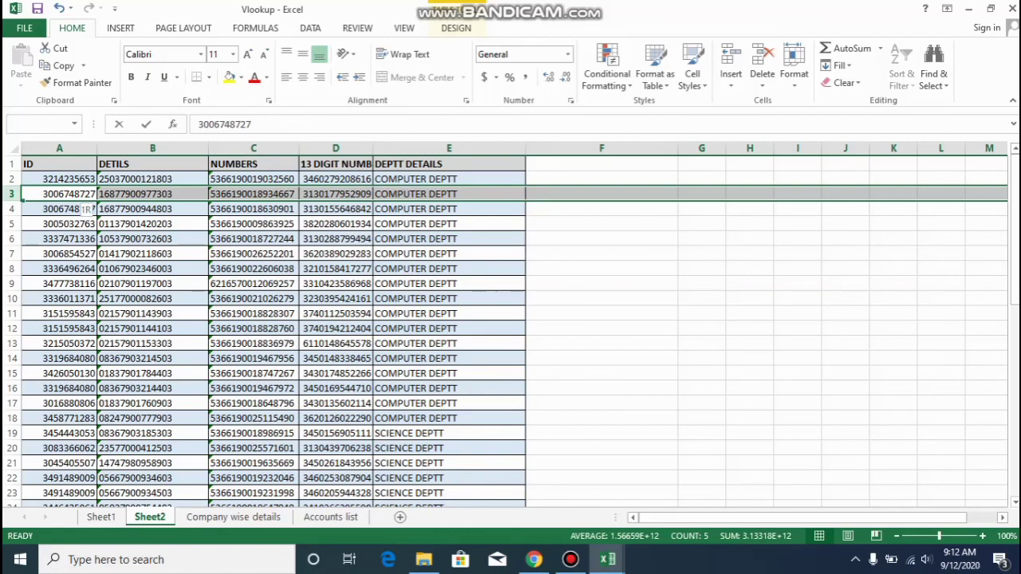
key("ctrl+shift+plus")
Duplicate the record in A2:E2 into the blank row 3.
key("Up")
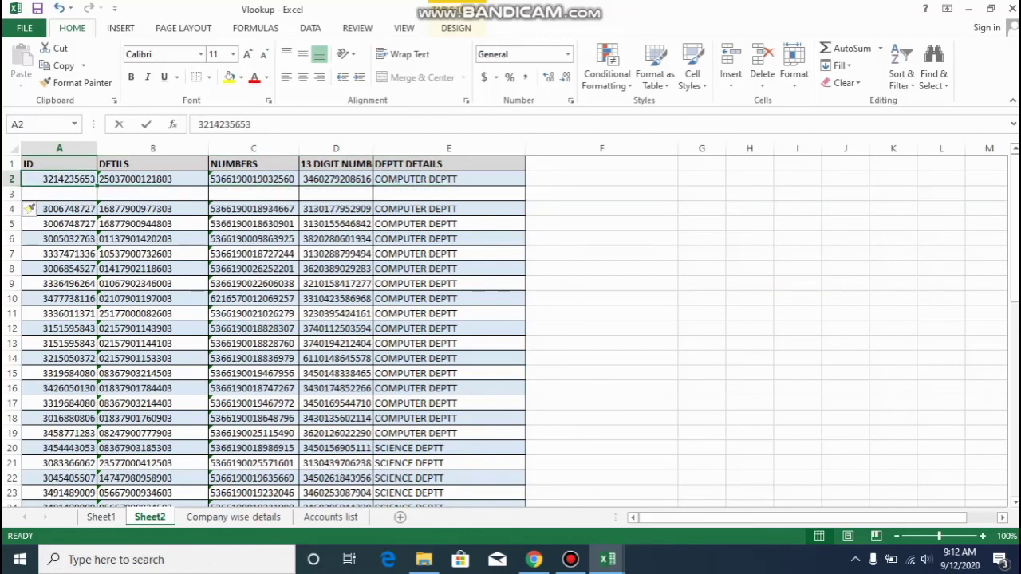
key("shift+Right")
key("shift+Right")
key("shift+Right")
key("shift+Right")
key("ctrl+c")
key("Down")
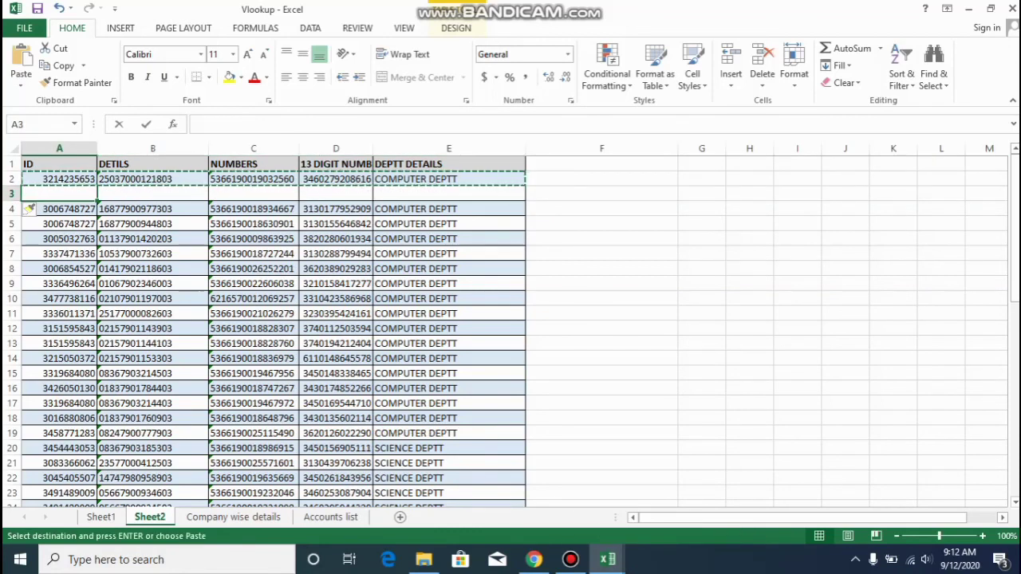
key("ctrl+v")
Change the department of the duplicate record in E3 to IT.
key("Right")
key("Right")
key("Right")
key("Right")
key("Escape")
key("Left")
key("Up")
key("Right")
key("Down")
key("Up")
key("Down")
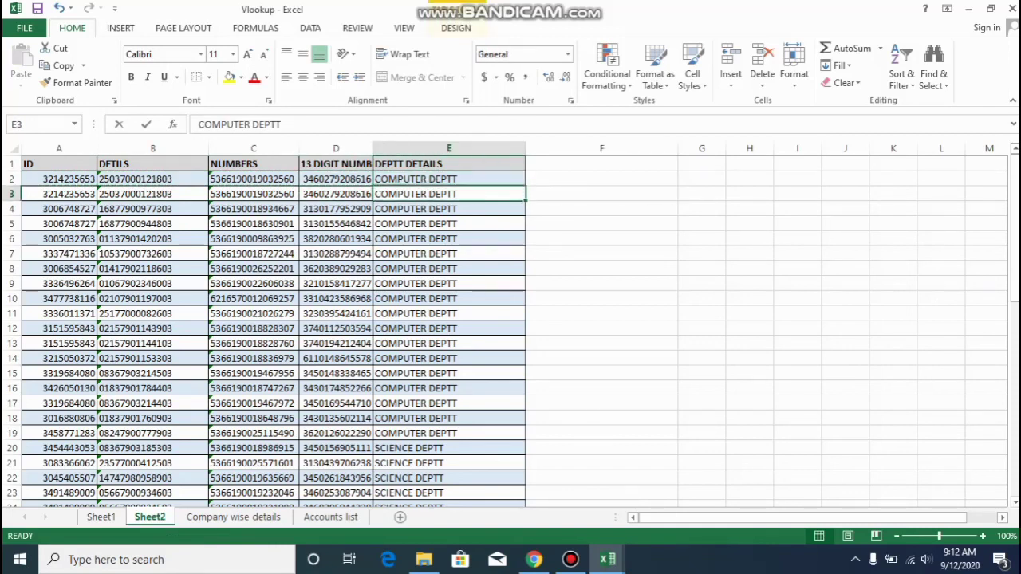
type("IT")
key("Return")
Start a VLOOKUP formula in cell C2 of Book1 with A2 as the lookup value.
key("alt+Tab")
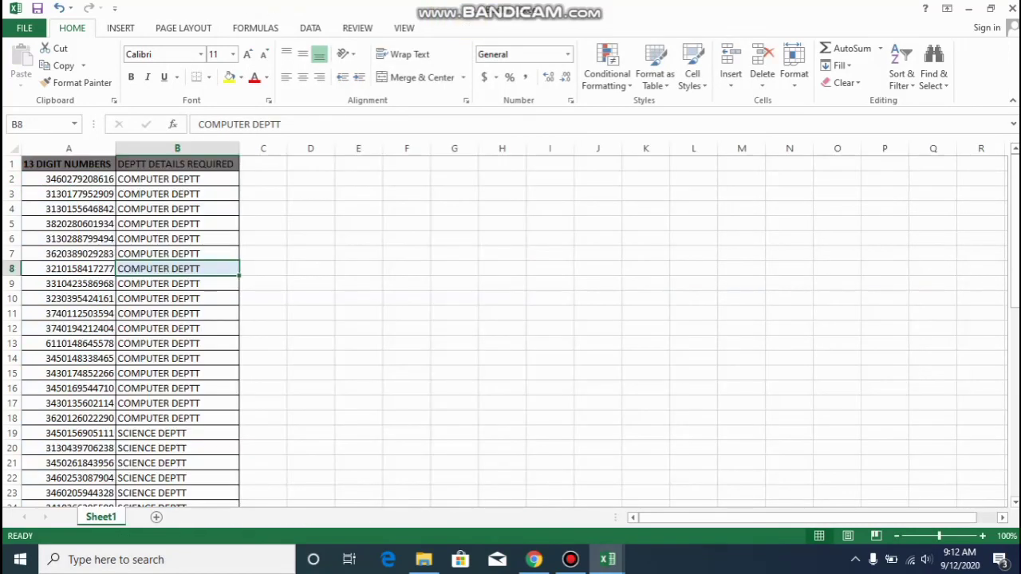
key("ctrl+Up")
key("Right")
key("Down")
type("=VLOOKUP(")
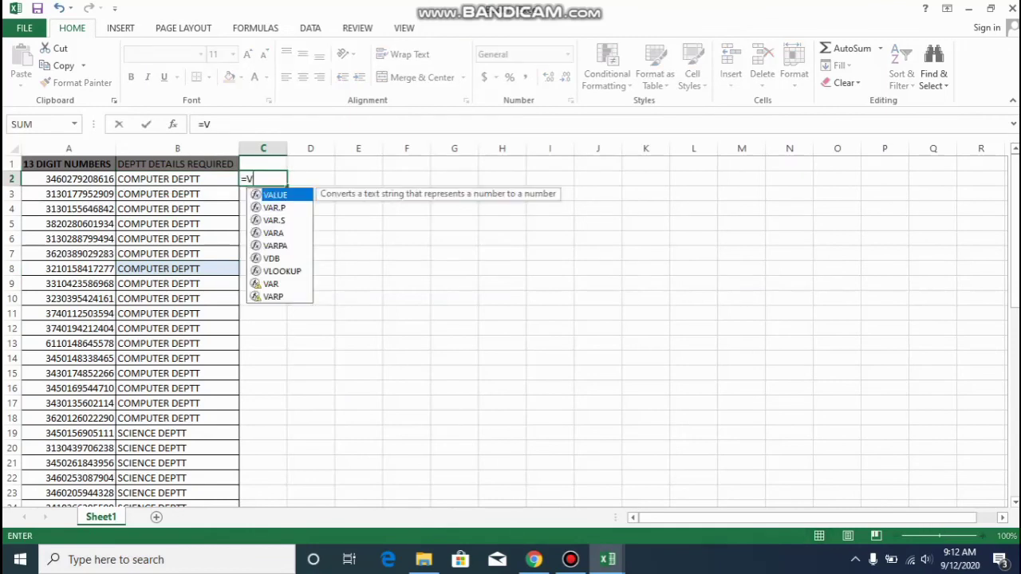
key("Left")
key("Left")
type(",")
Finish the C2 VLOOKUP with table array $D$2:$E$3 on Sheet2 of the Vlookup workbook, column index 2 and exact match 0.
key("alt+Tab")
key("Left")
key("Left")
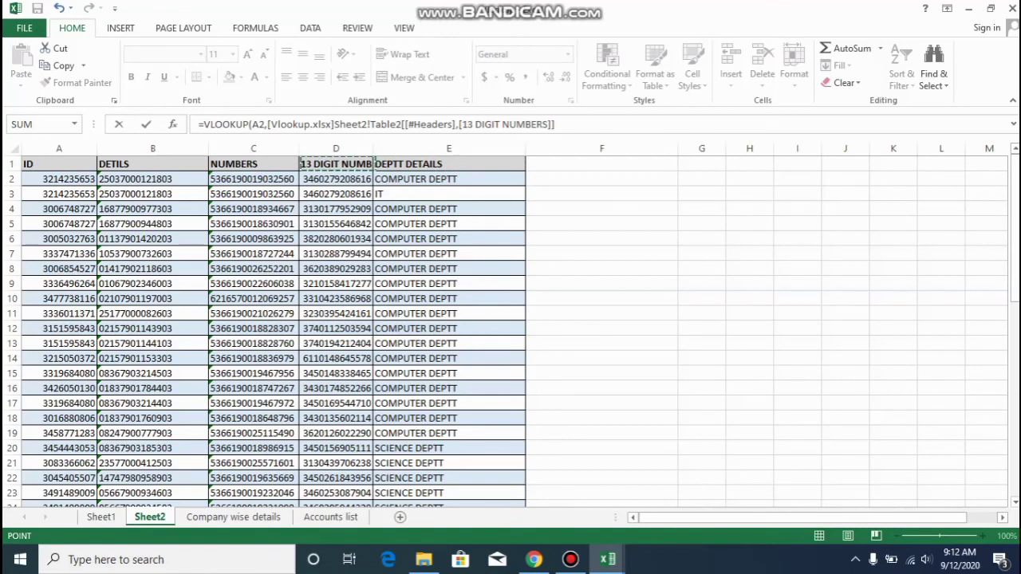
key("Down")
key("shift+Right")
left_click_drag(514, 180, 515, 194)
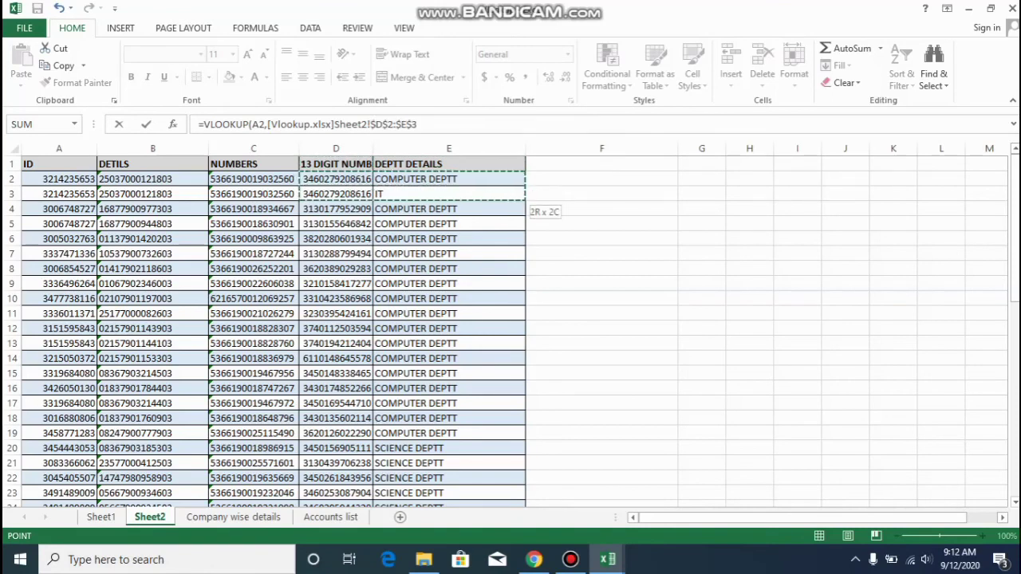
type(",2,0)")
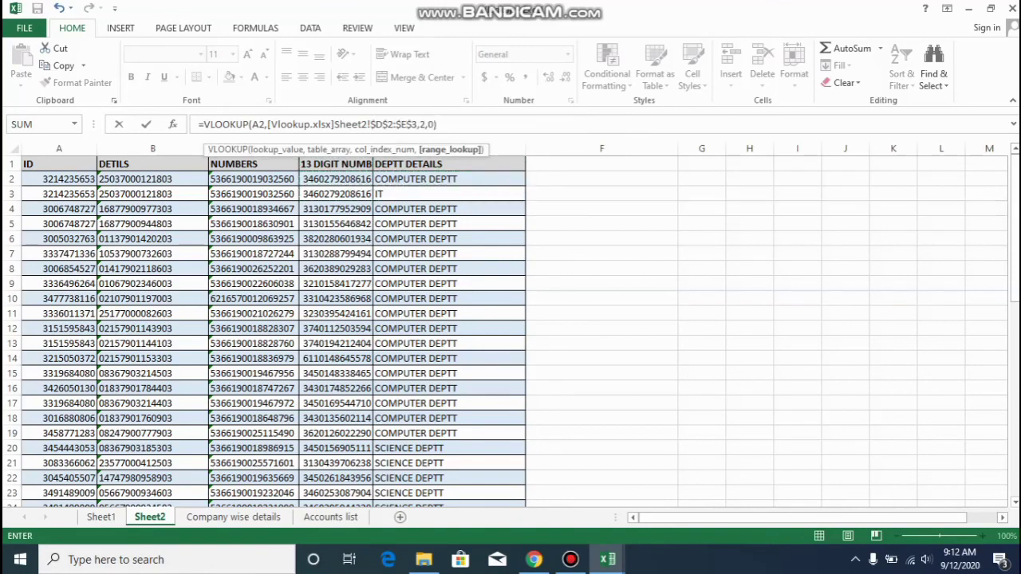
key("Return")
key("Up")
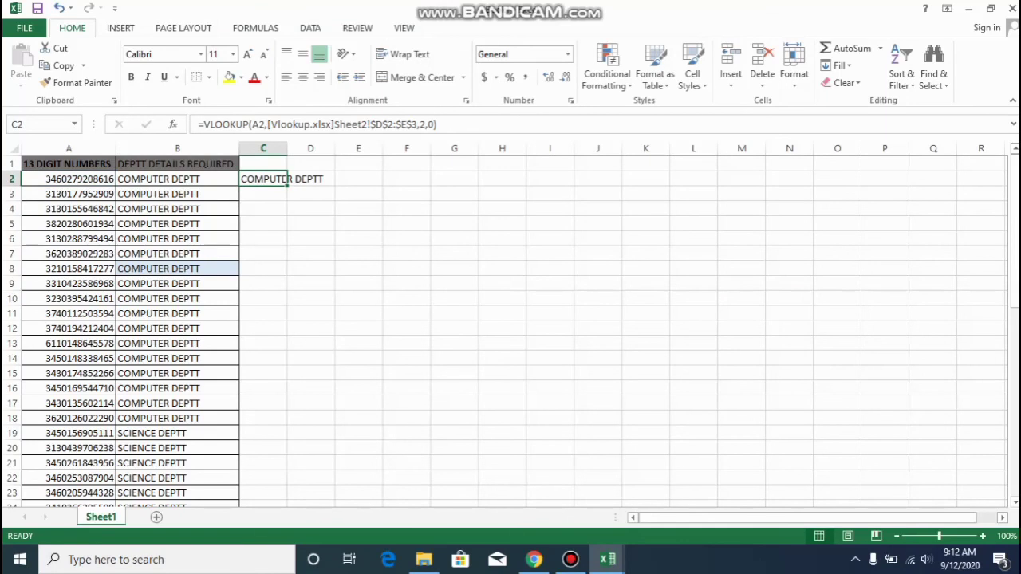
Compare the C2 result in Book1 with the duplicate records in rows 2 and 3 of Sheet2 in the Vlookup workbook.
key("alt+Tab")
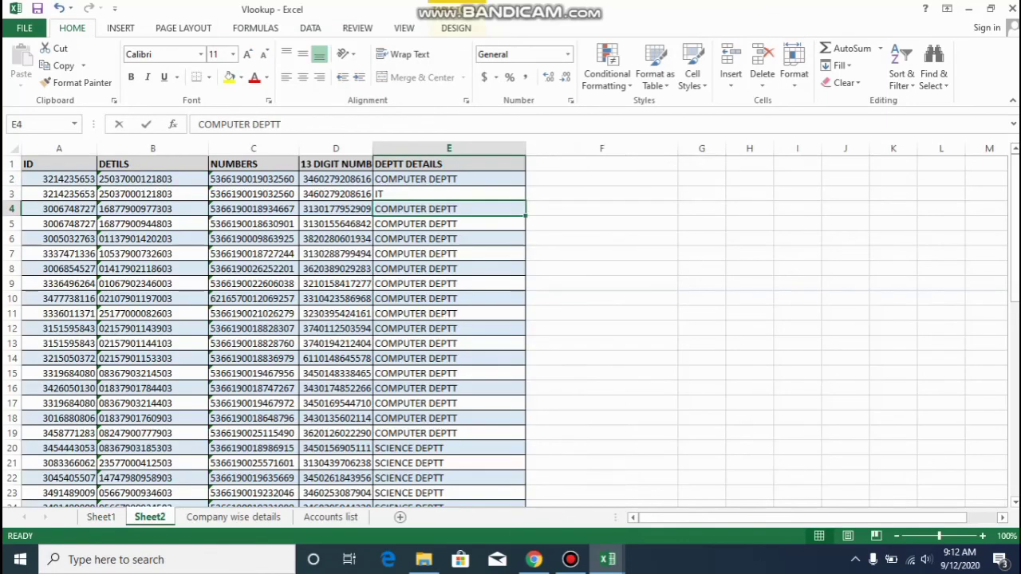
left_click(317, 194)
key("alt+Tab")
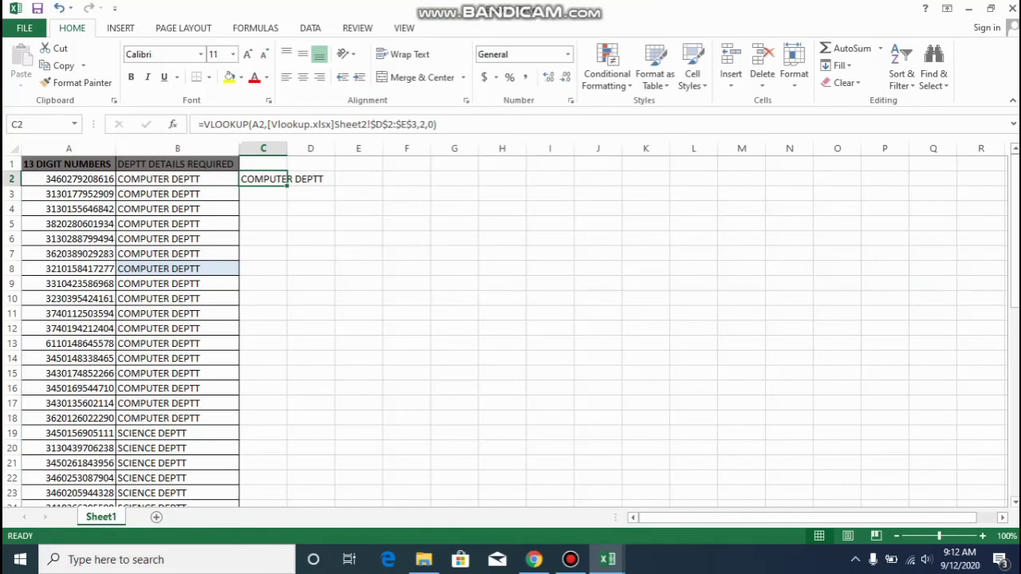
key("alt+Tab")
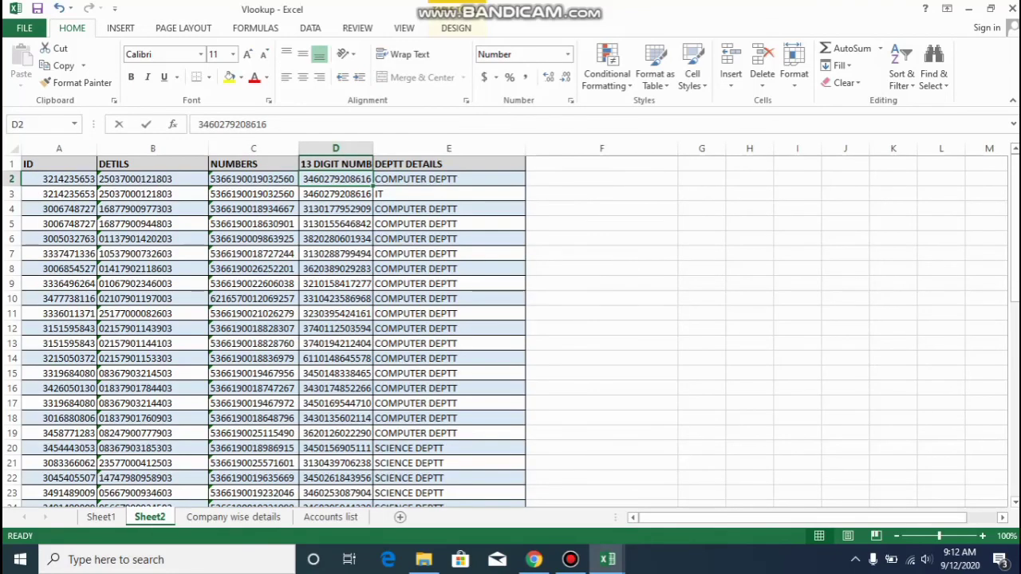
key("alt+Tab")
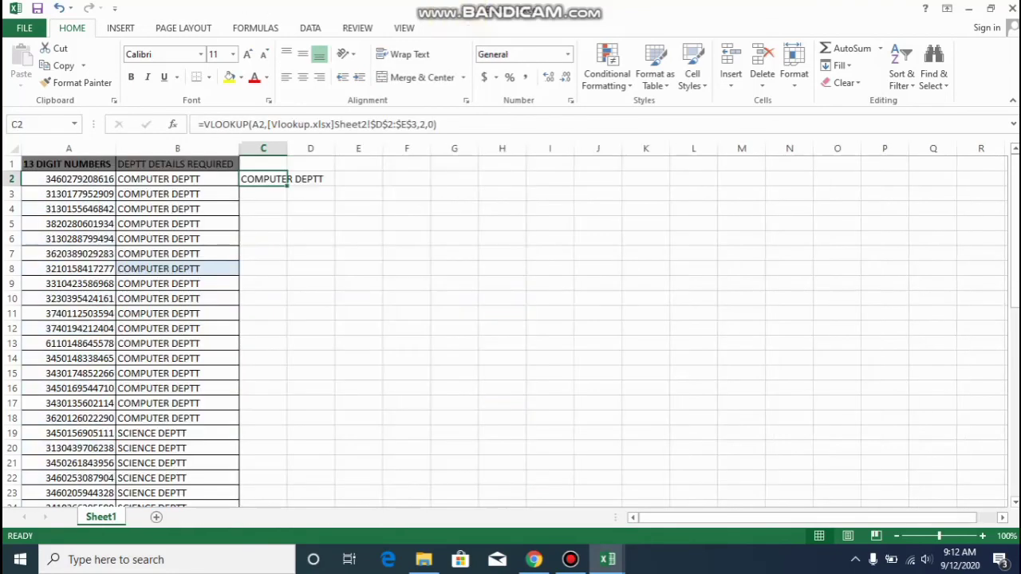
key("alt+Tab")
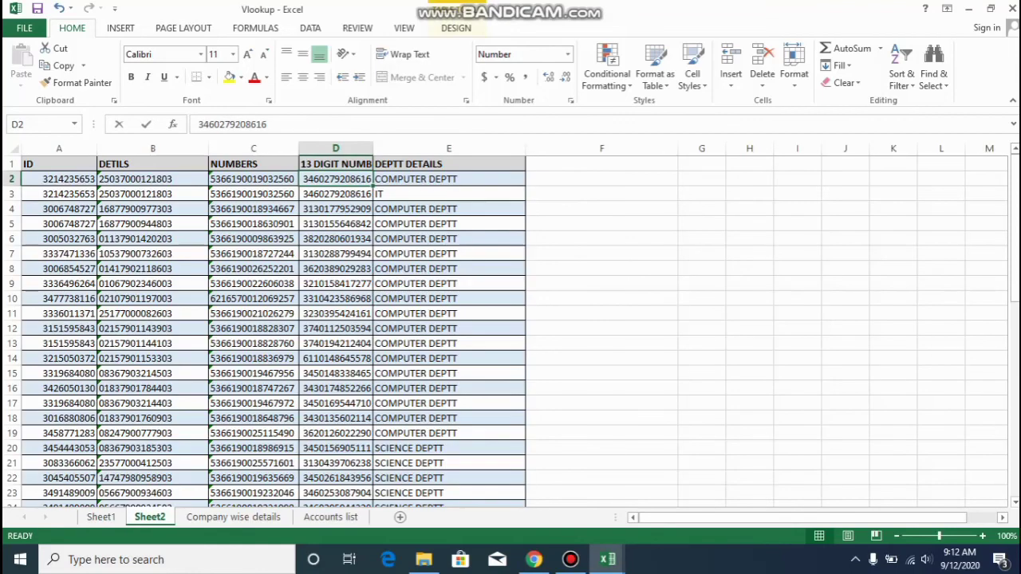
key("alt+Tab")
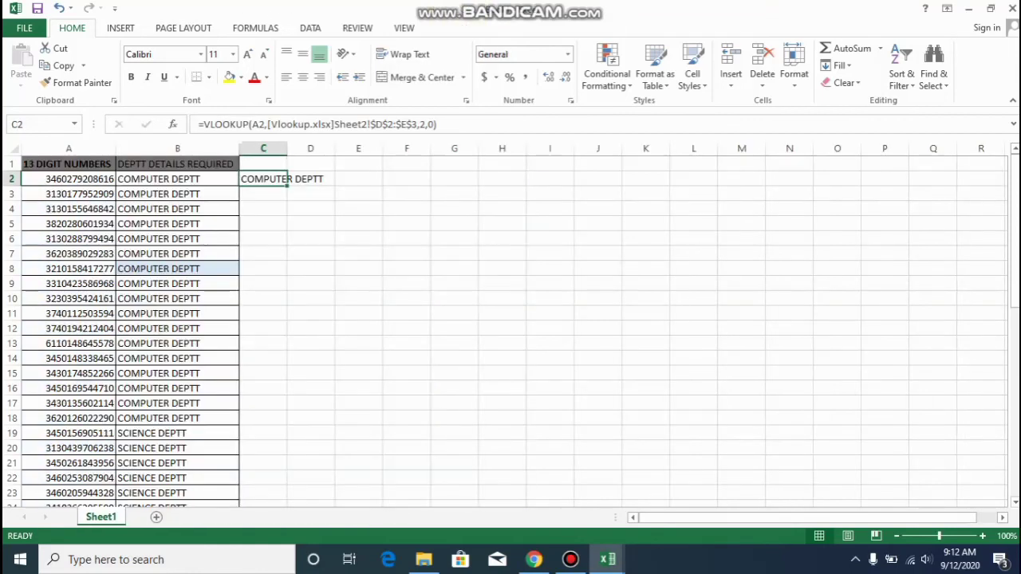